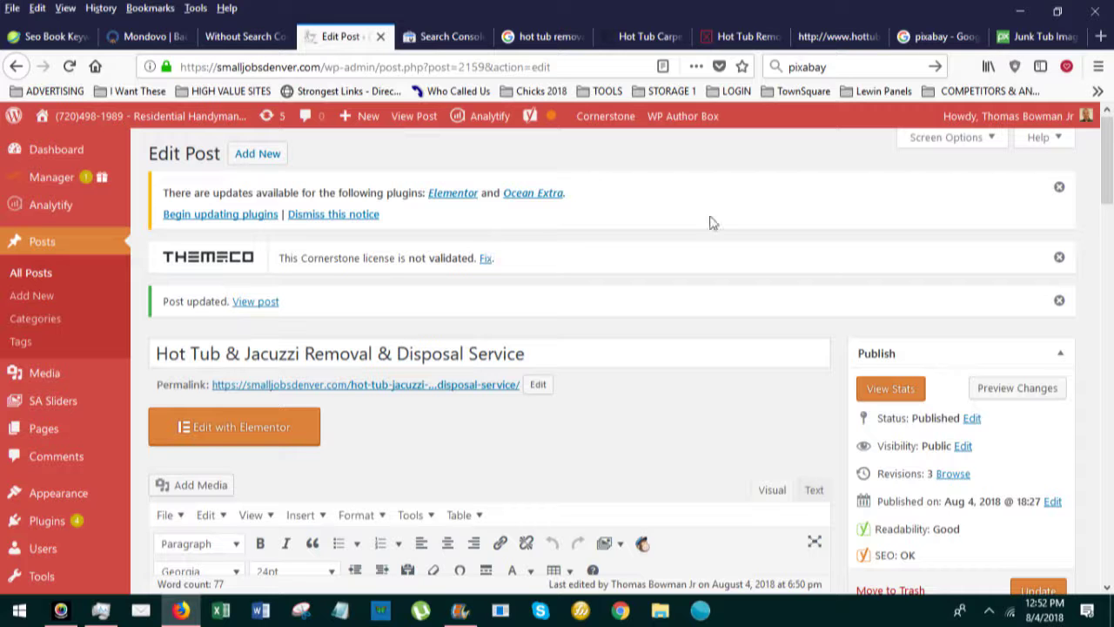
Leave the post editor for the Hot Tub Removal Guys website tab.
left_click(746, 37)
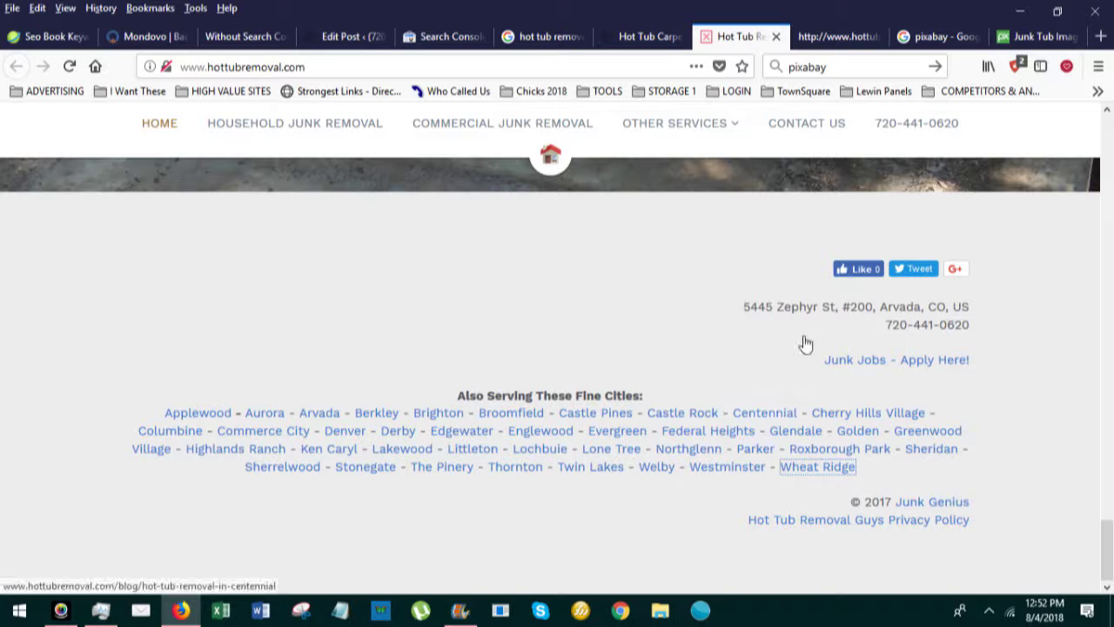
Bring up the view-source tab for the Hot Tub Removal Guys homepage.
left_click(834, 37)
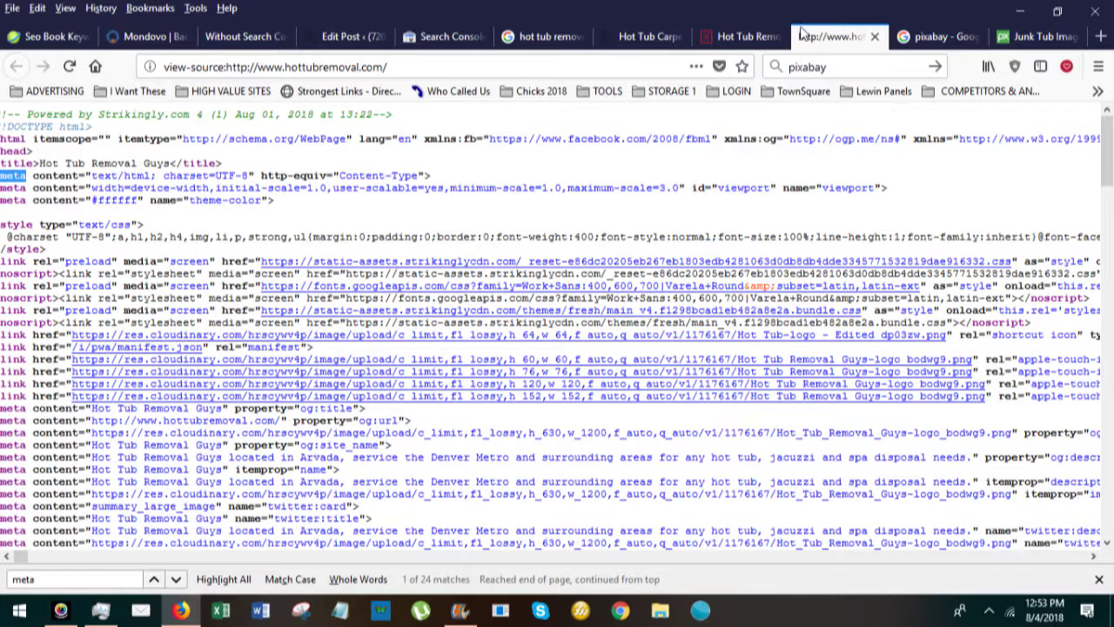
Go back to the Hot Tub Removal Guys homepage footer with its served-cities list.
left_click(744, 36)
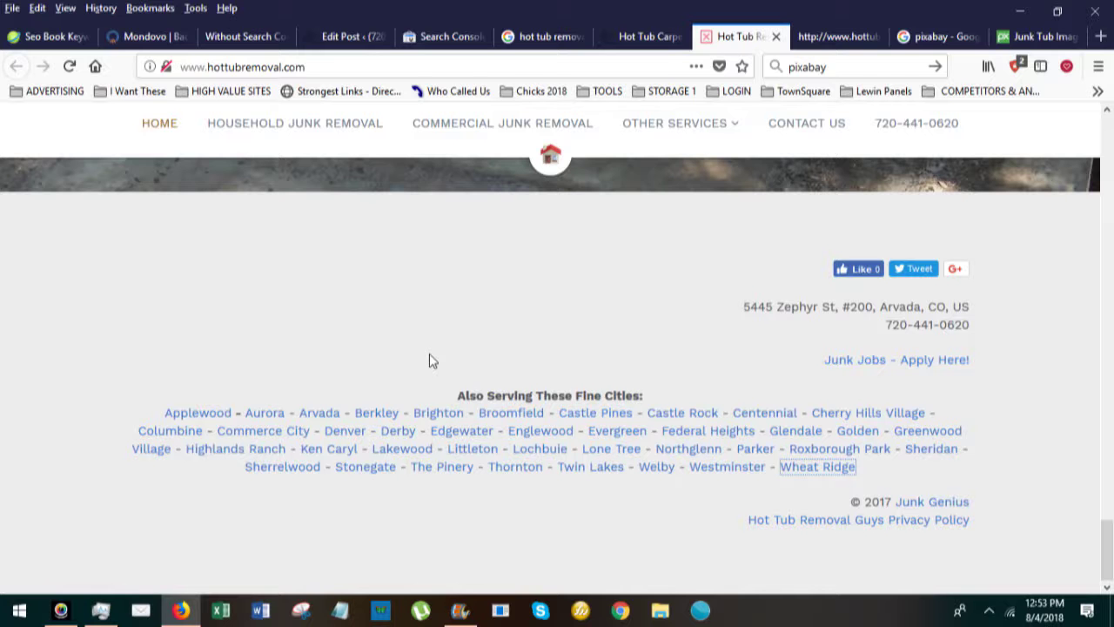
scroll(653, 240, "up", 3)
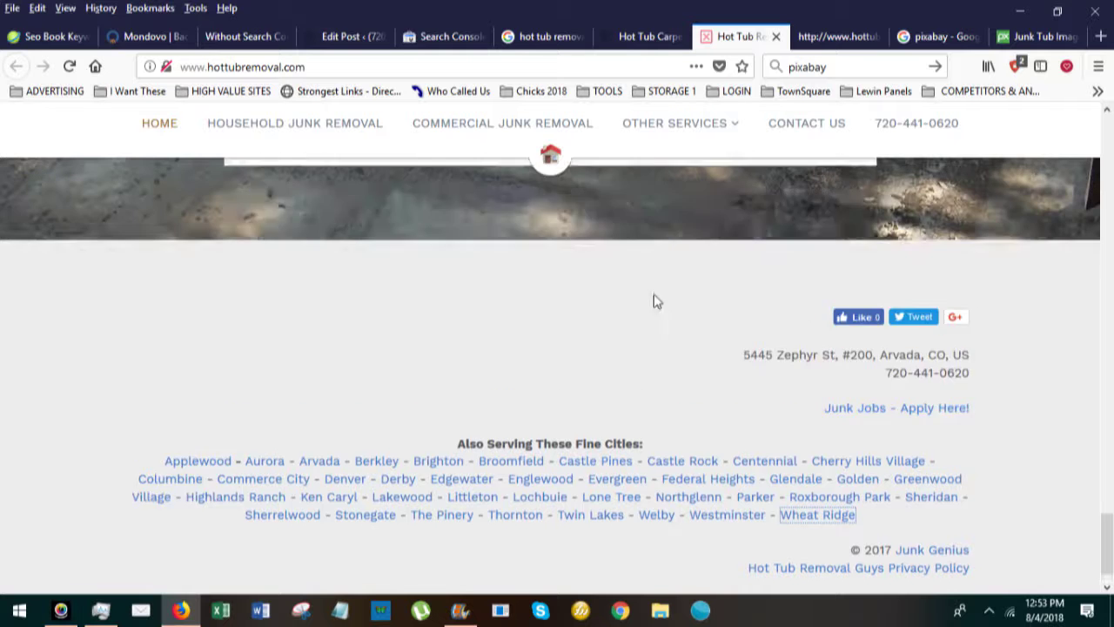
scroll(557, 358, "up", 3)
scroll(556, 359, "up", 3)
scroll(556, 359, "up", 3)
scroll(557, 361, "up", 2)
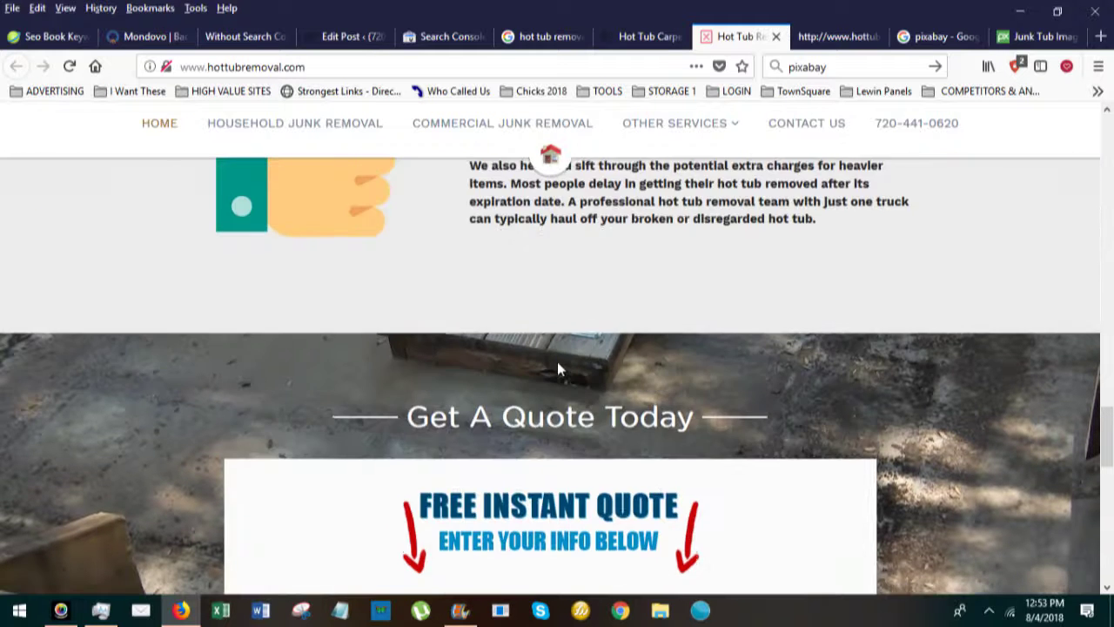
scroll(557, 361, "up", 3)
scroll(557, 362, "up", 3)
scroll(557, 361, "up", 3)
scroll(557, 361, "up", 2)
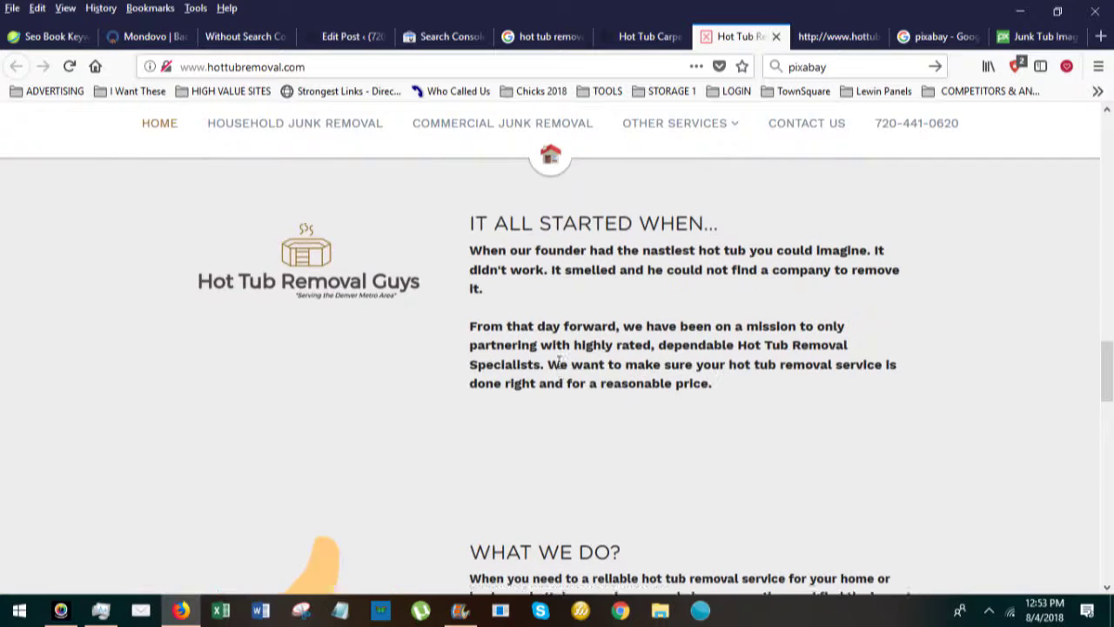
scroll(560, 357, "up", 4)
scroll(559, 357, "up", 3)
scroll(559, 357, "up", 3)
scroll(559, 357, "up", 3)
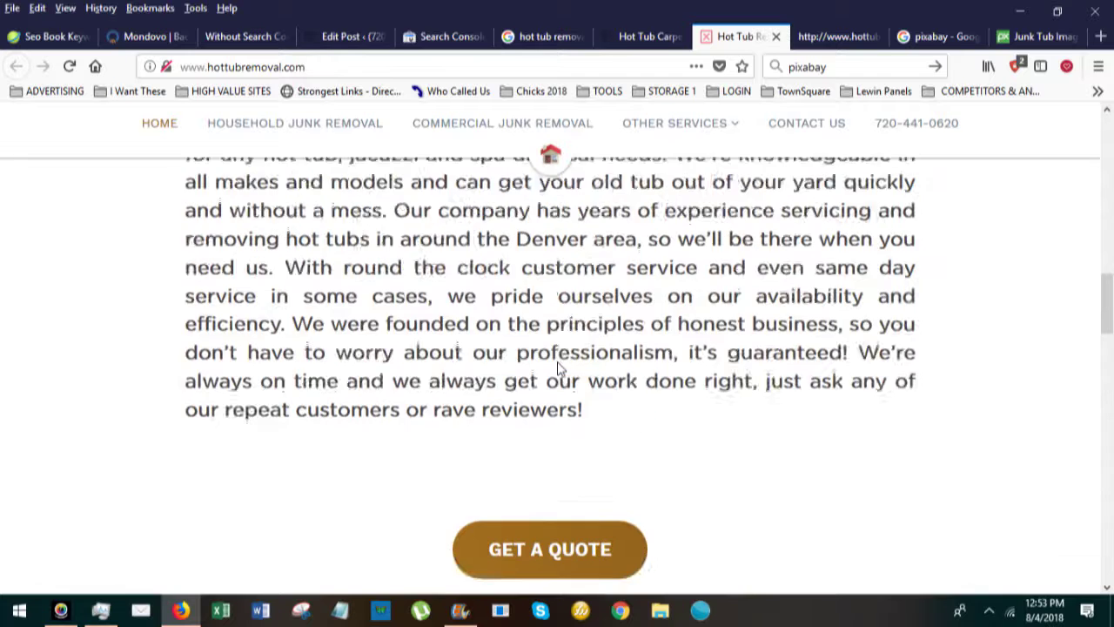
scroll(559, 361, "up", 3)
scroll(560, 366, "up", 4)
scroll(561, 365, "up", 4)
scroll(560, 365, "up", 3)
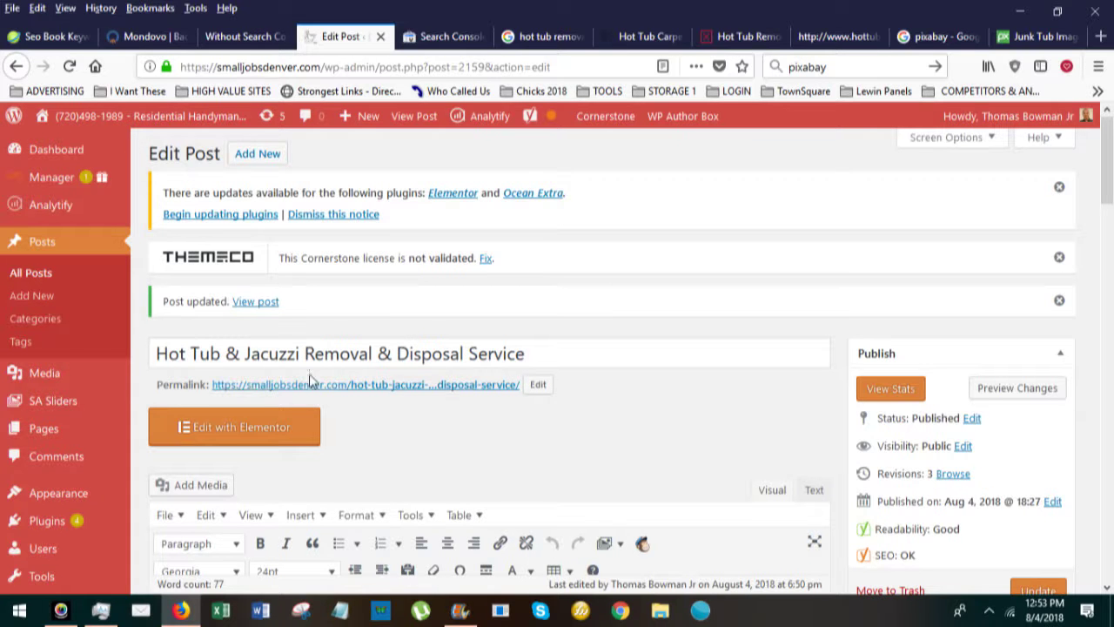
scroll(590, 377, "down", 2)
scroll(590, 377, "down", 4)
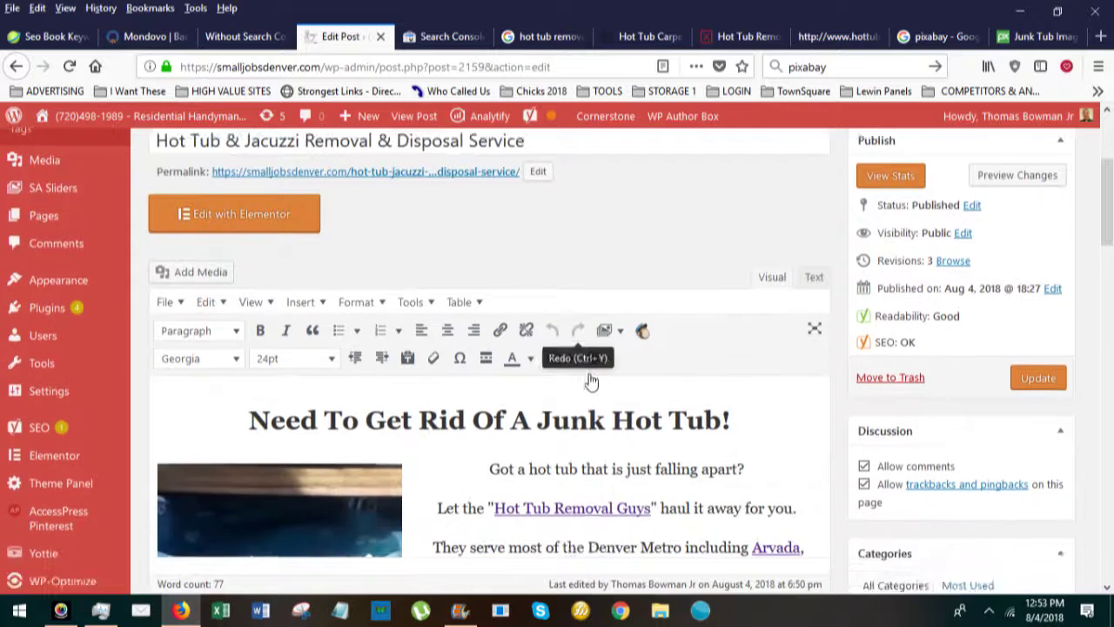
scroll(609, 392, "down", 4)
scroll(644, 435, "down", 3)
scroll(674, 481, "up", 2)
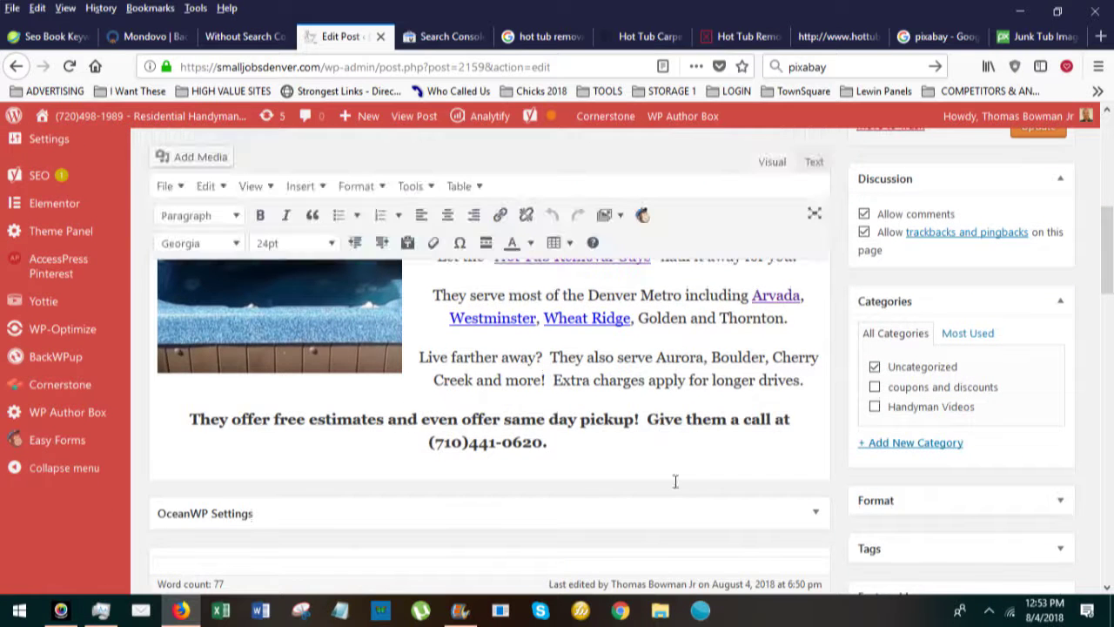
scroll(674, 481, "up", 4)
scroll(713, 407, "up", 1)
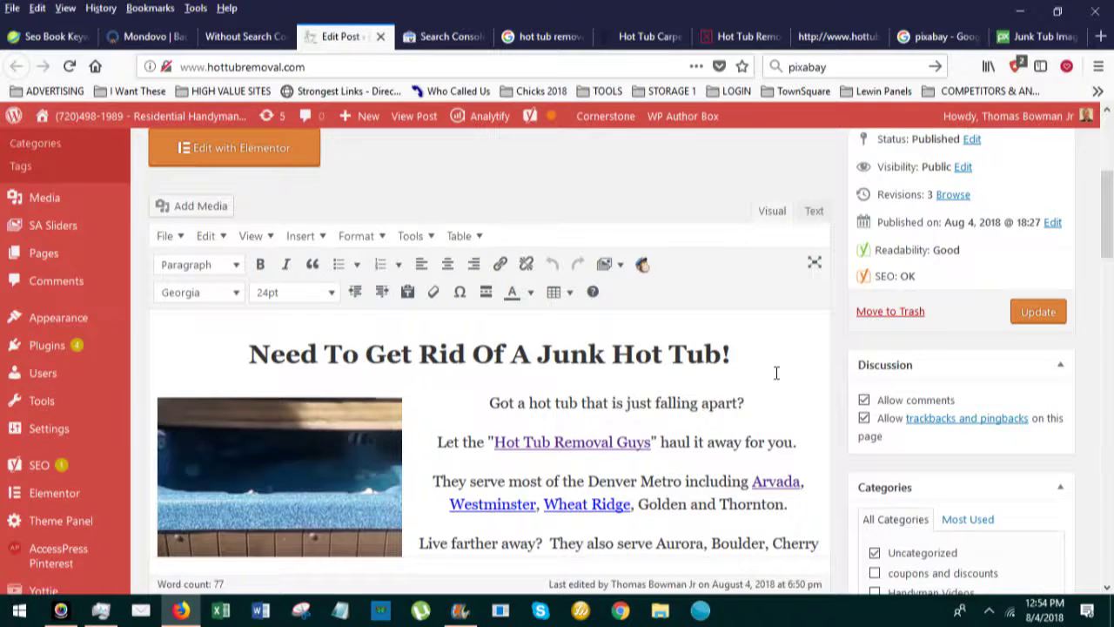
Check the post's links against the Hot Tub Removal Guys footer, then show the Arvada results.
left_click(739, 36)
scroll(557, 392, "down", 5)
scroll(557, 391, "down", 5)
scroll(1063, 418, "down", 5)
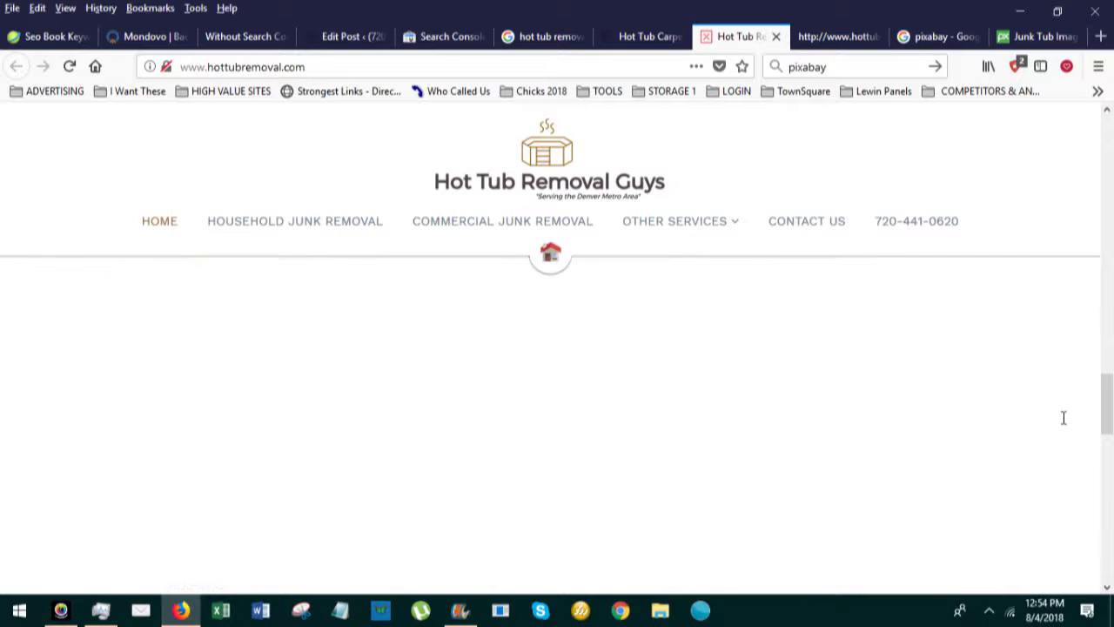
scroll(1062, 418, "down", 5)
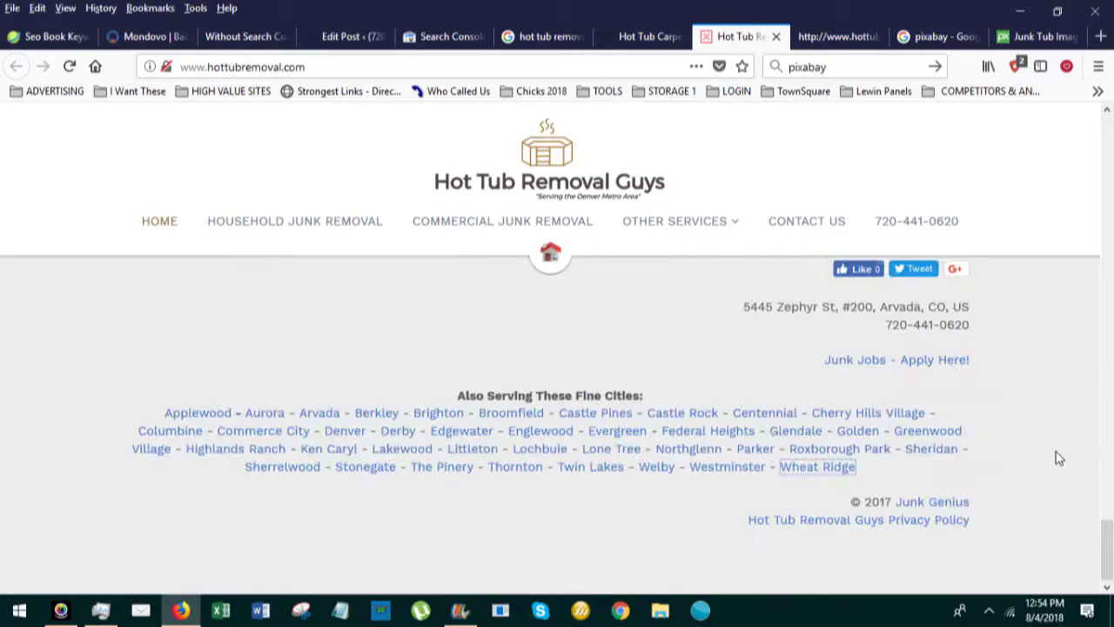
scroll(613, 479, "down", 2)
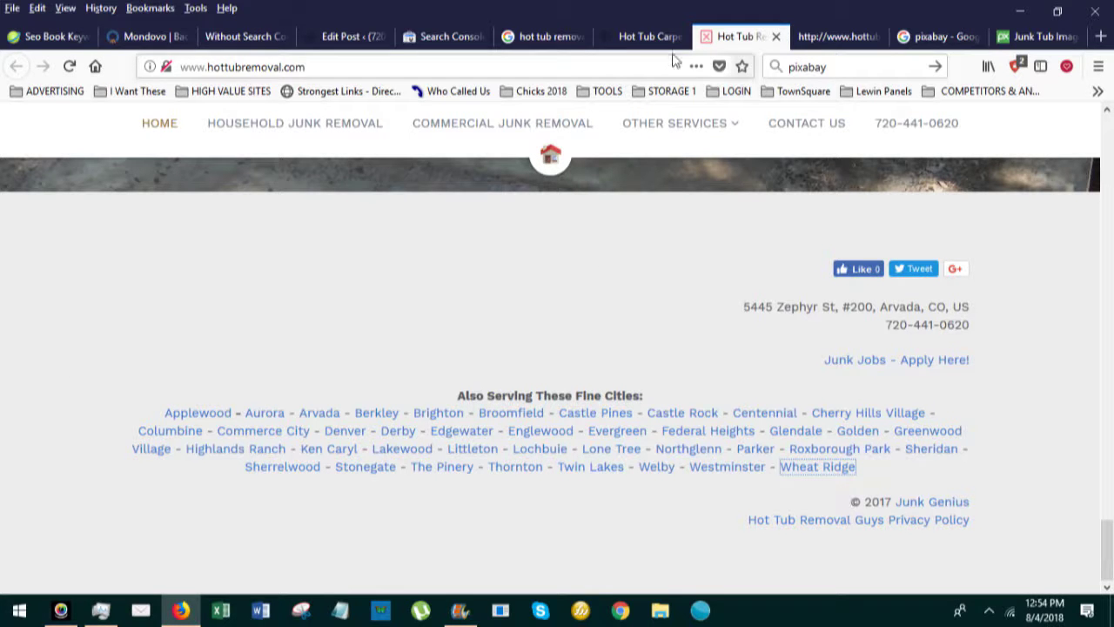
left_click(356, 39)
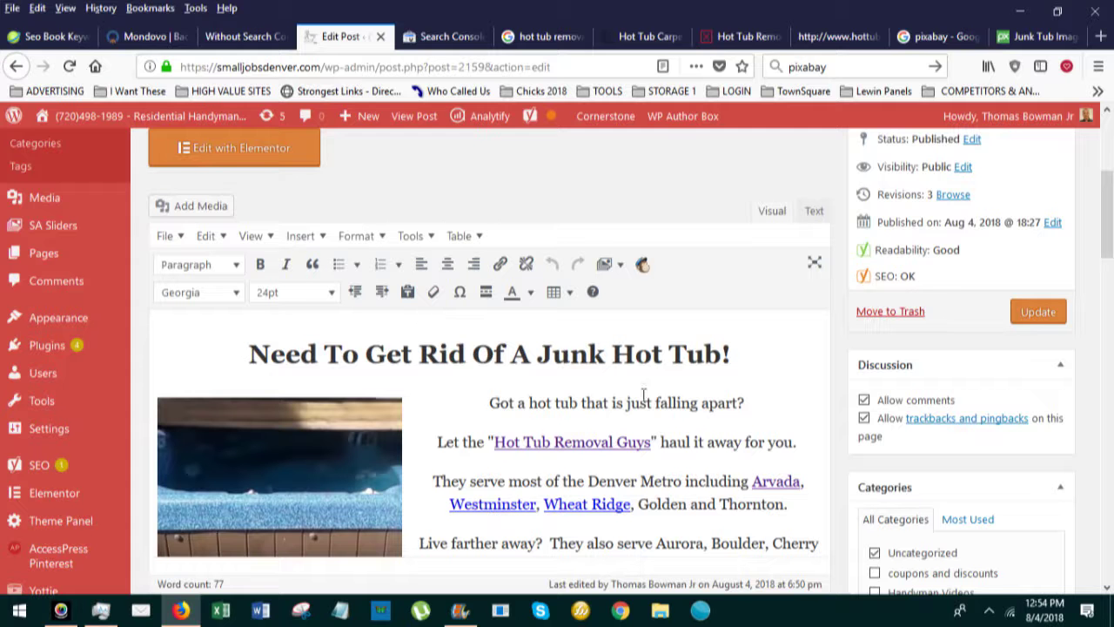
scroll(784, 376, "down", 3)
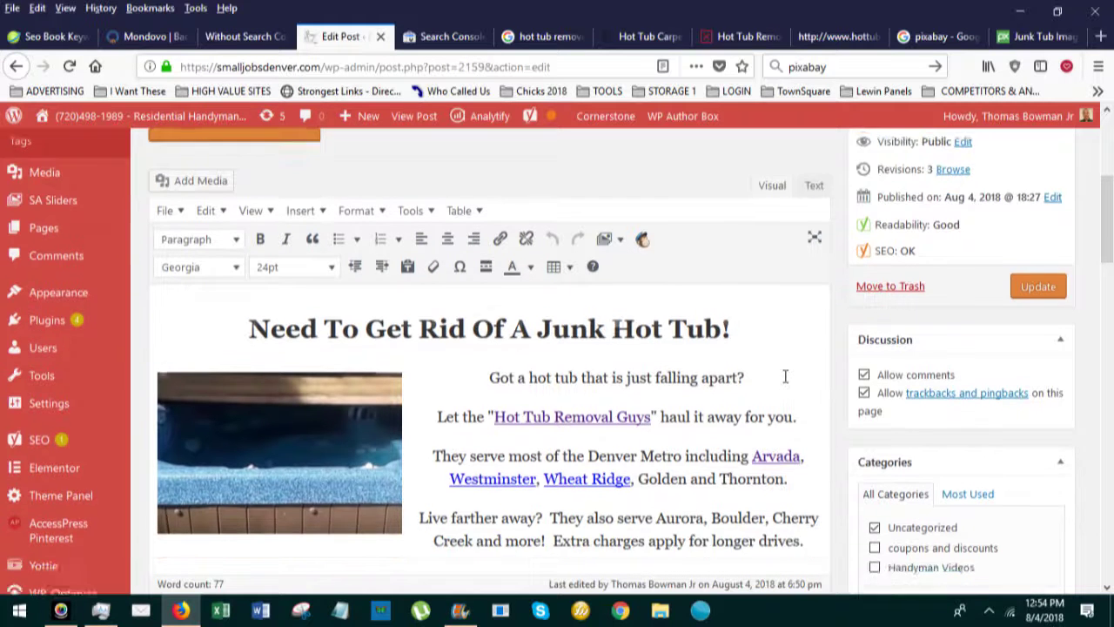
scroll(784, 376, "down", 3)
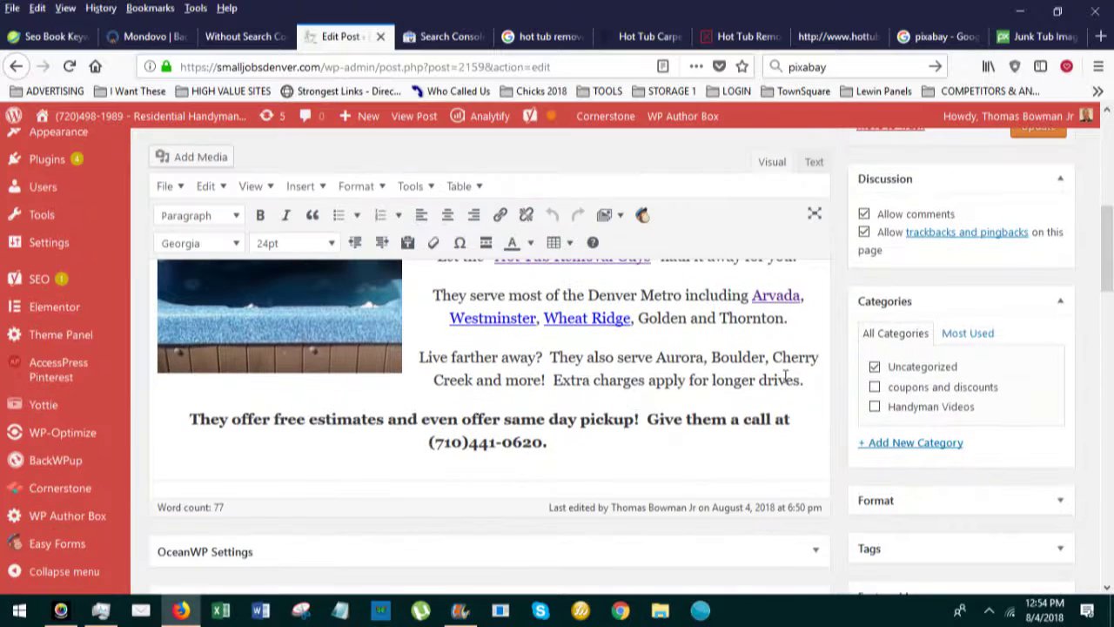
scroll(784, 376, "up", 3)
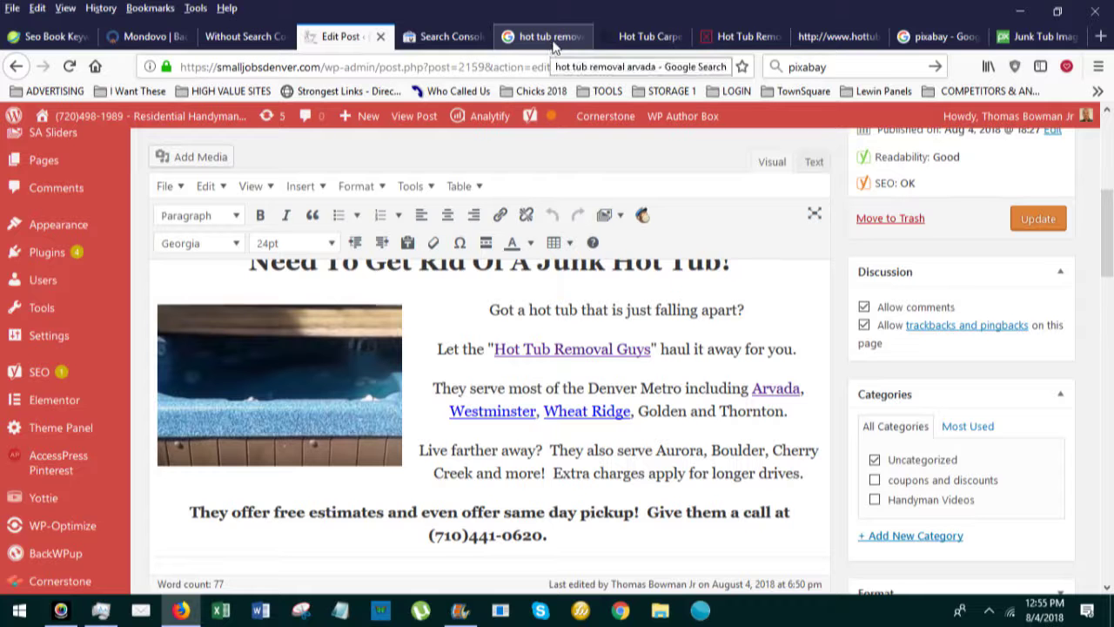
scroll(583, 403, "up", 3)
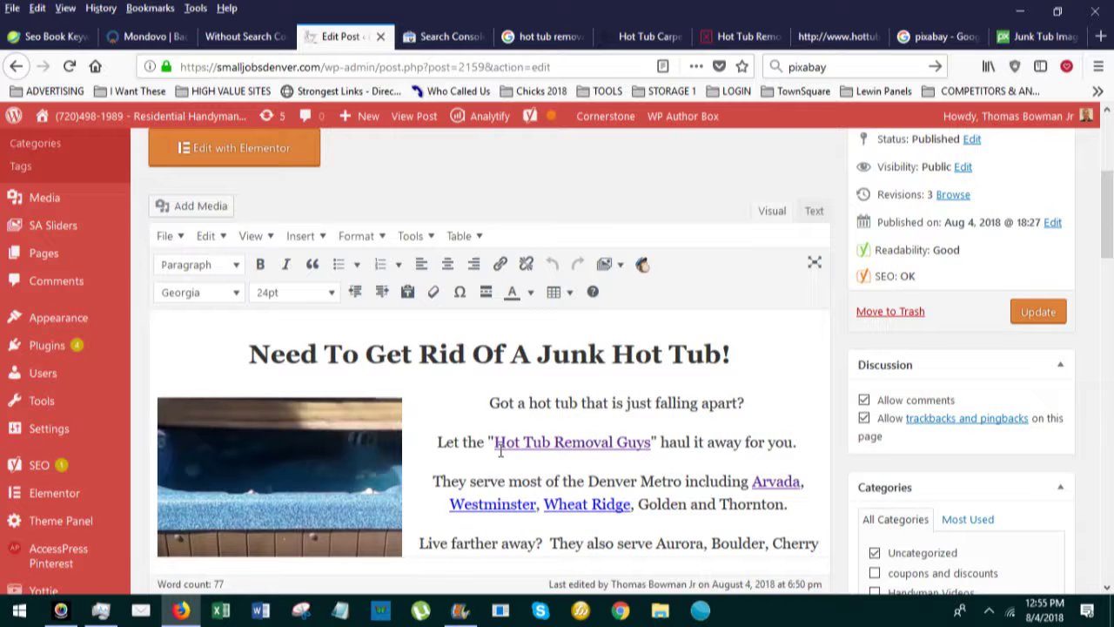
scroll(779, 435, "down", 3)
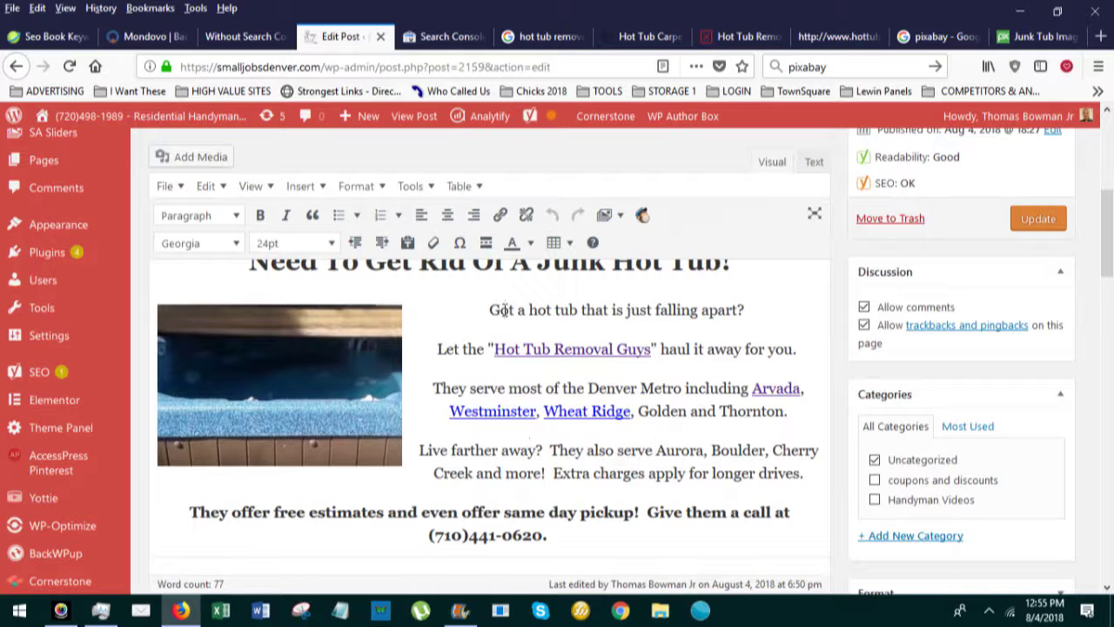
left_click(562, 36)
scroll(384, 280, "up", 4)
scroll(385, 280, "up", 8)
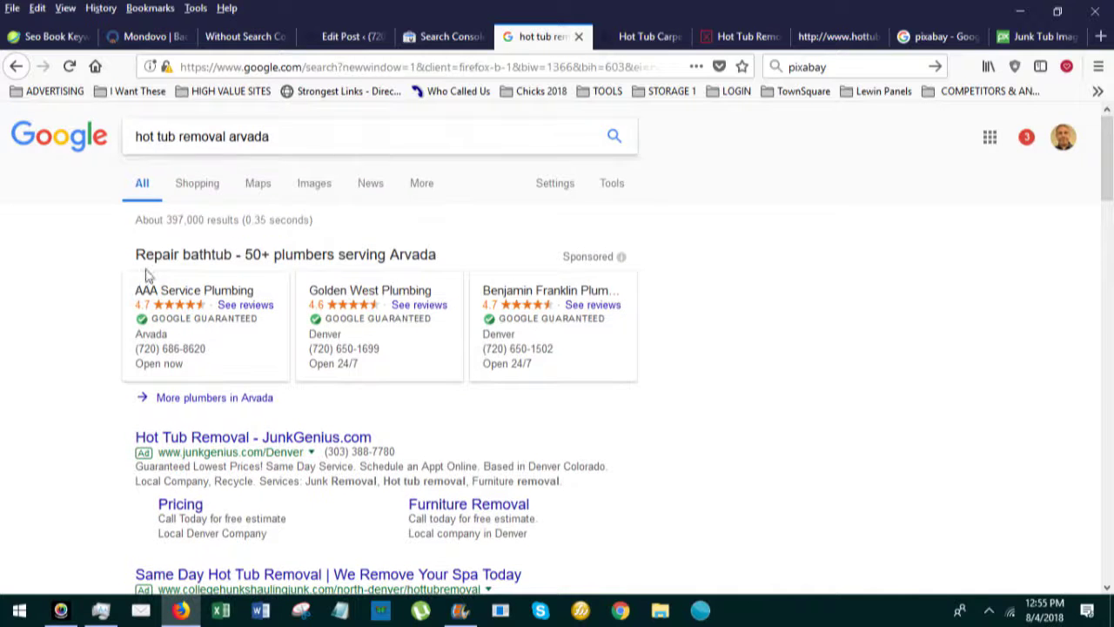
scroll(95, 318, "down", 8)
scroll(103, 320, "down", 3)
scroll(103, 320, "down", 1)
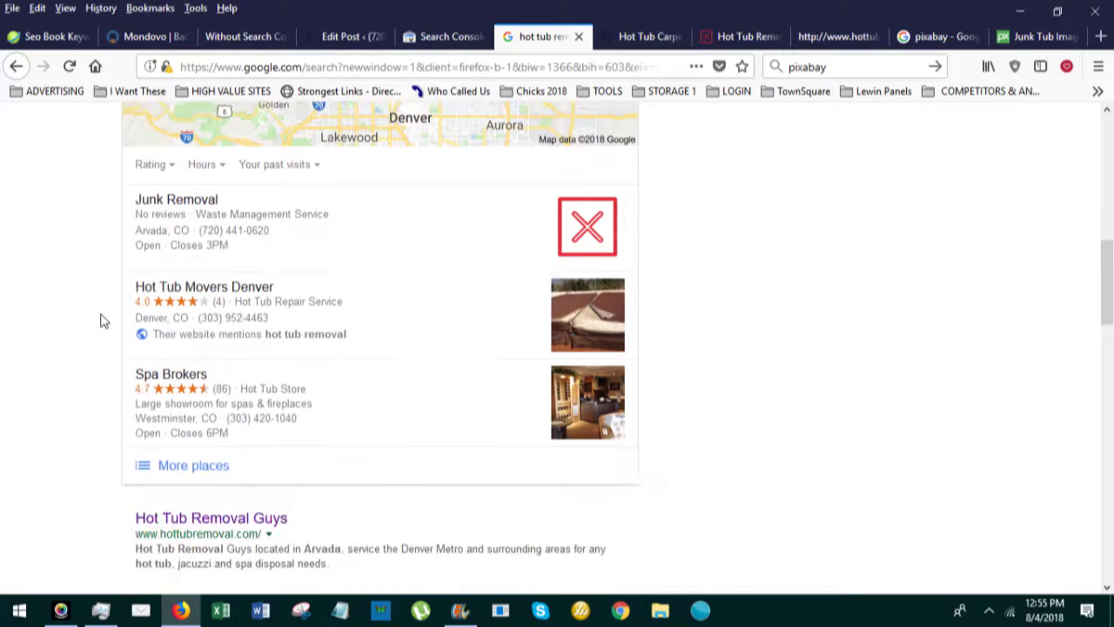
scroll(103, 320, "down", 3)
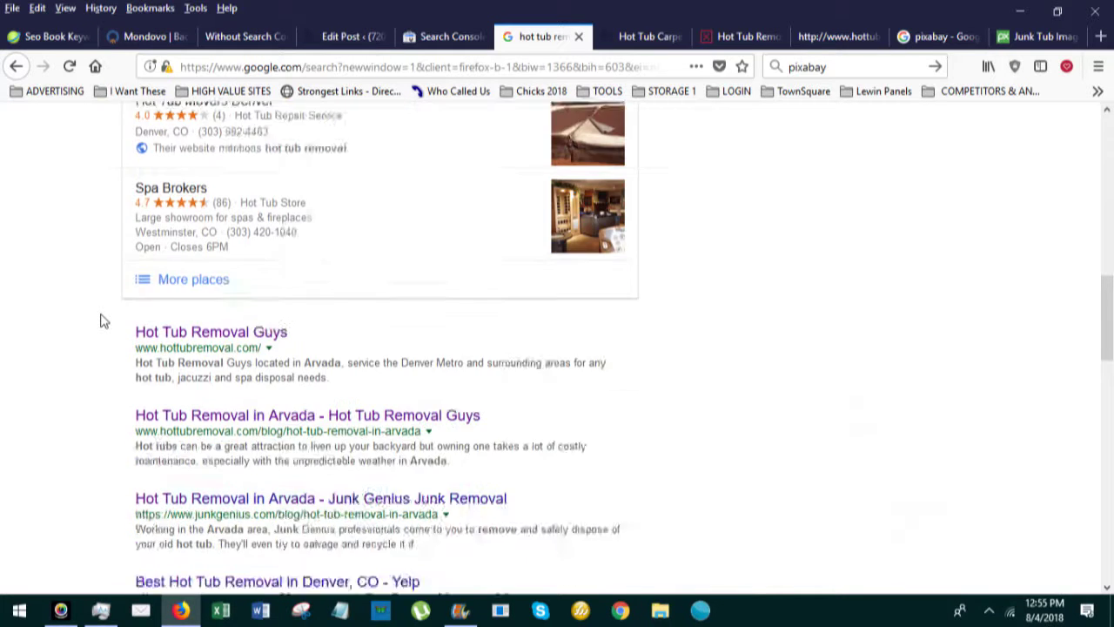
scroll(102, 320, "down", 3)
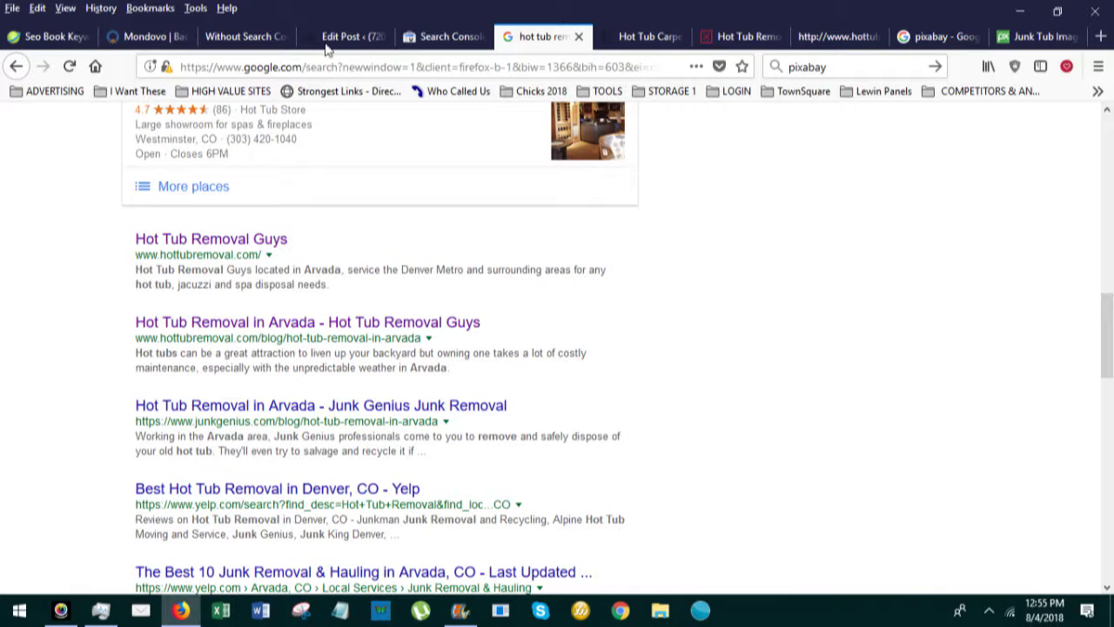
Glance at the Search Console article and post editor, then bring up the hottubremoval.com Mondovo report.
left_click(242, 37)
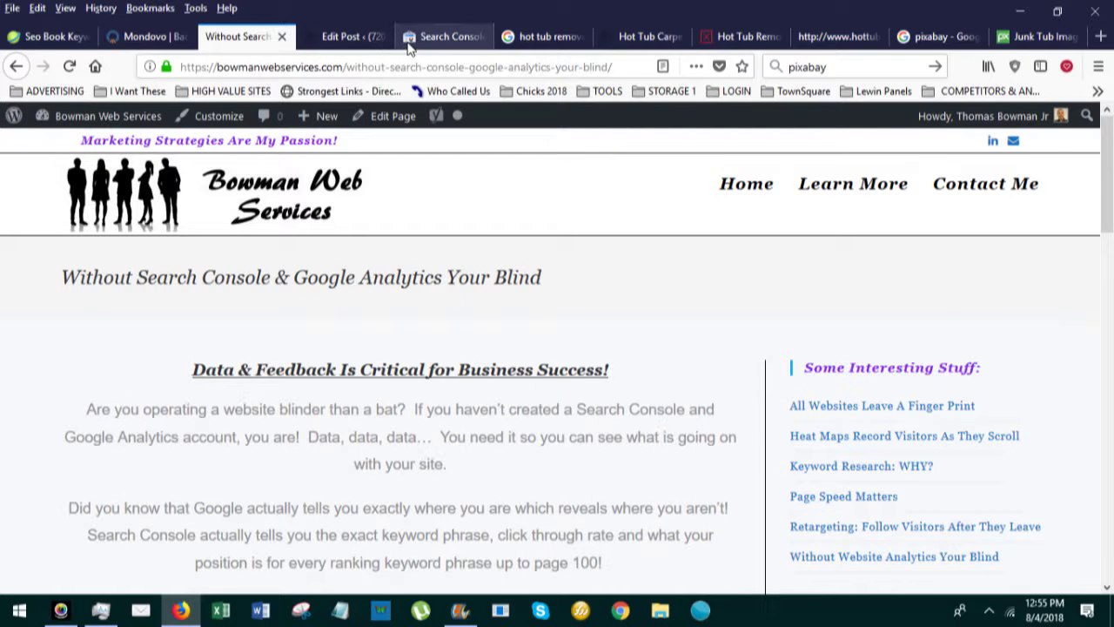
left_click(355, 36)
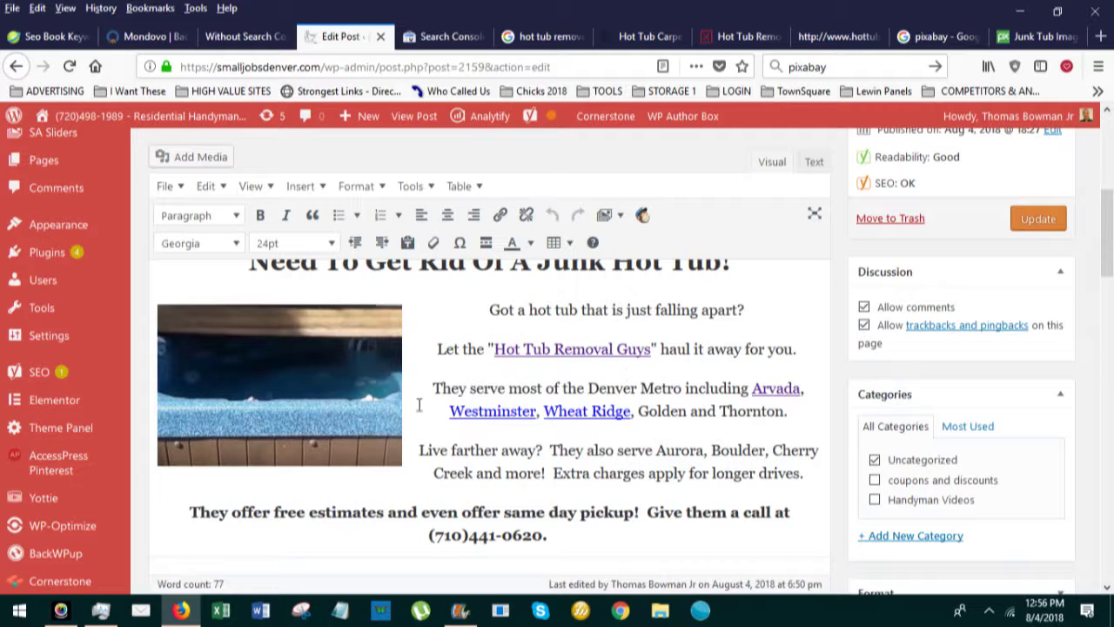
left_click(147, 36)
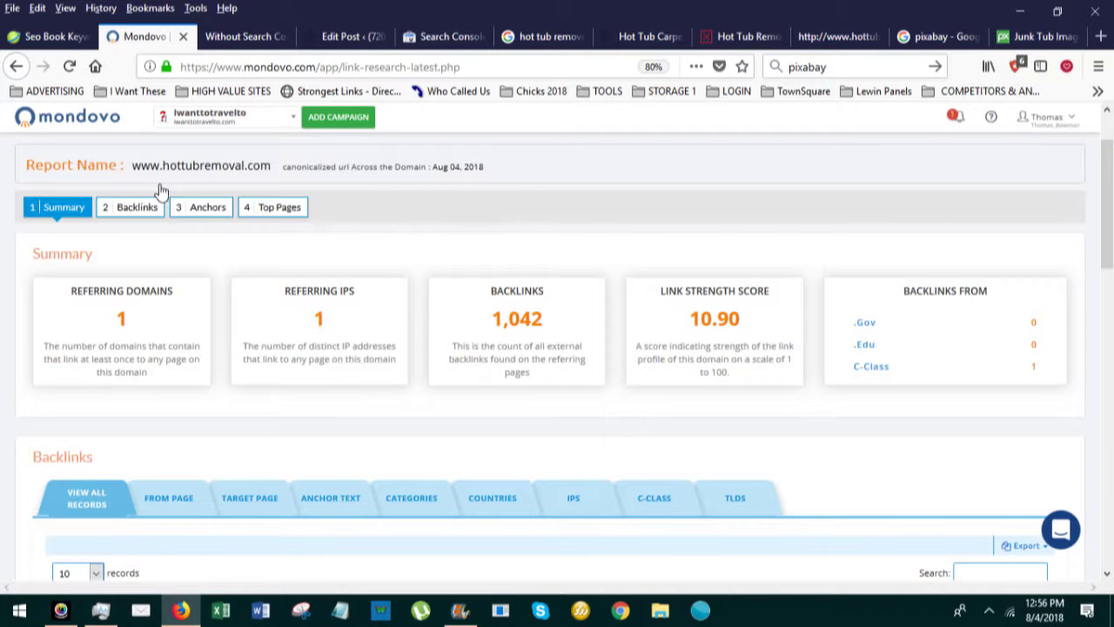
scroll(609, 230, "down", 2)
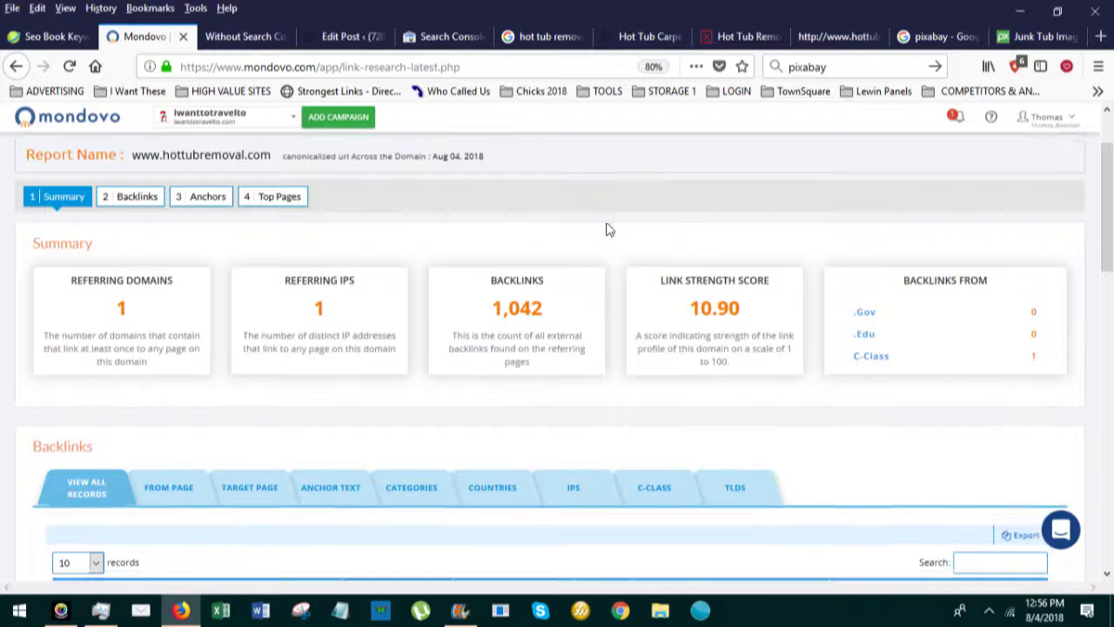
scroll(613, 287, "down", 1)
scroll(614, 287, "down", 2)
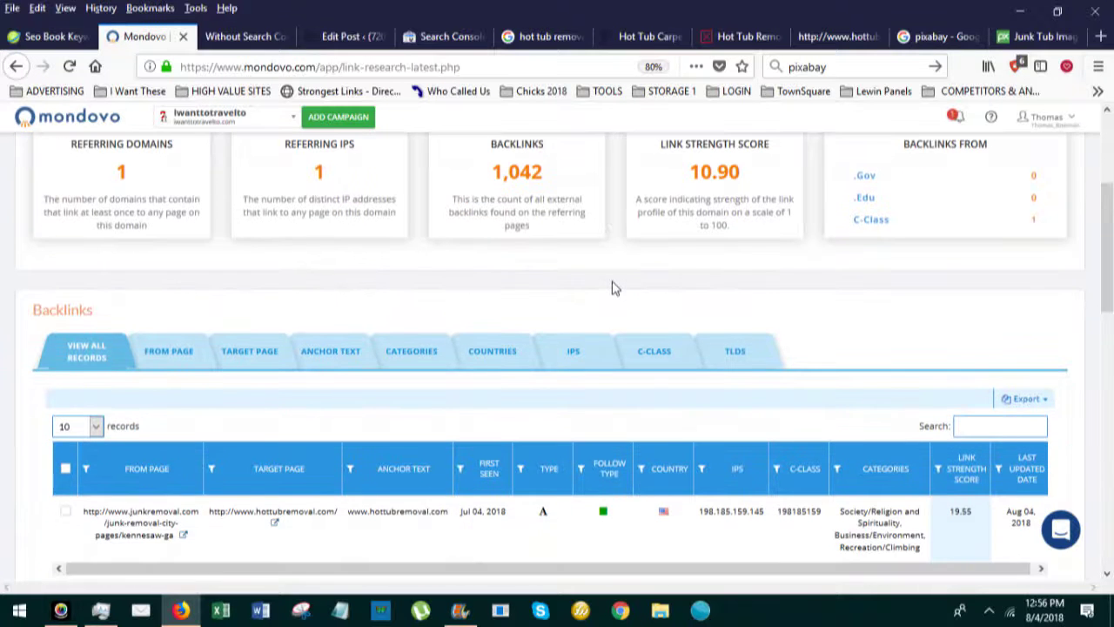
scroll(614, 287, "up", 2)
scroll(614, 287, "down", 1)
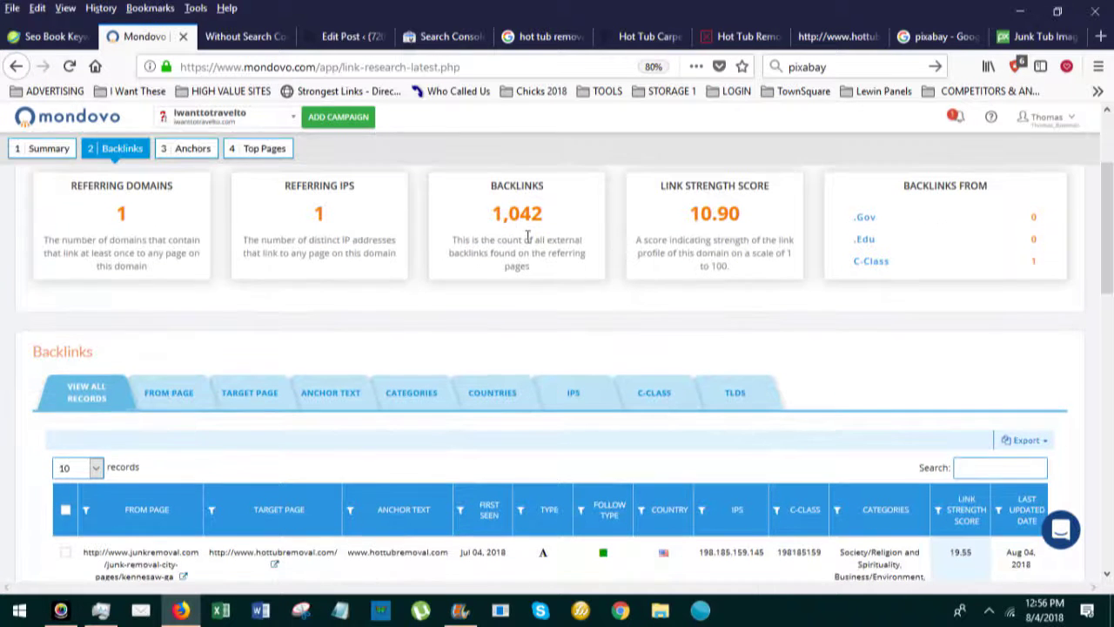
scroll(528, 235, "up", 1)
scroll(613, 296, "down", 2)
scroll(613, 296, "down", 2)
scroll(618, 300, "down", 3)
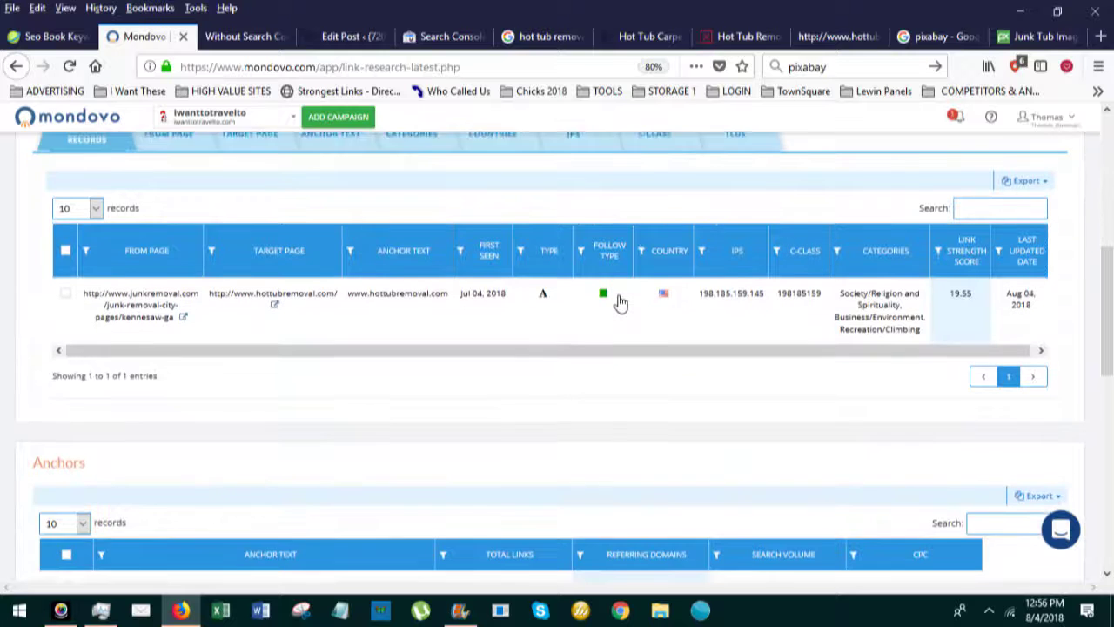
scroll(619, 300, "down", 1)
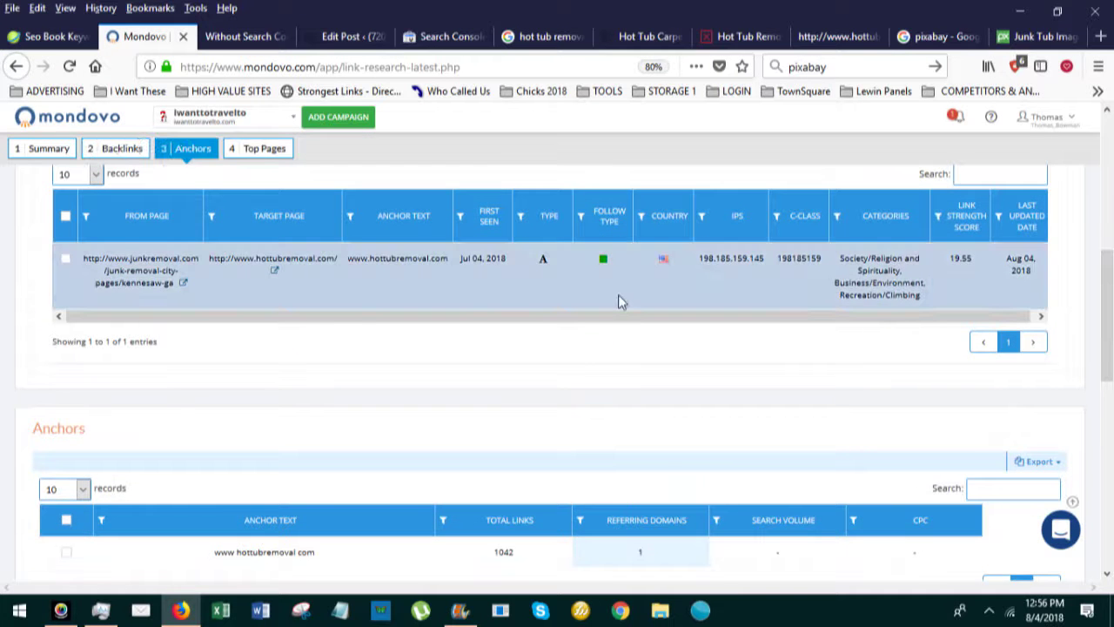
scroll(620, 300, "up", 4)
scroll(620, 302, "up", 2)
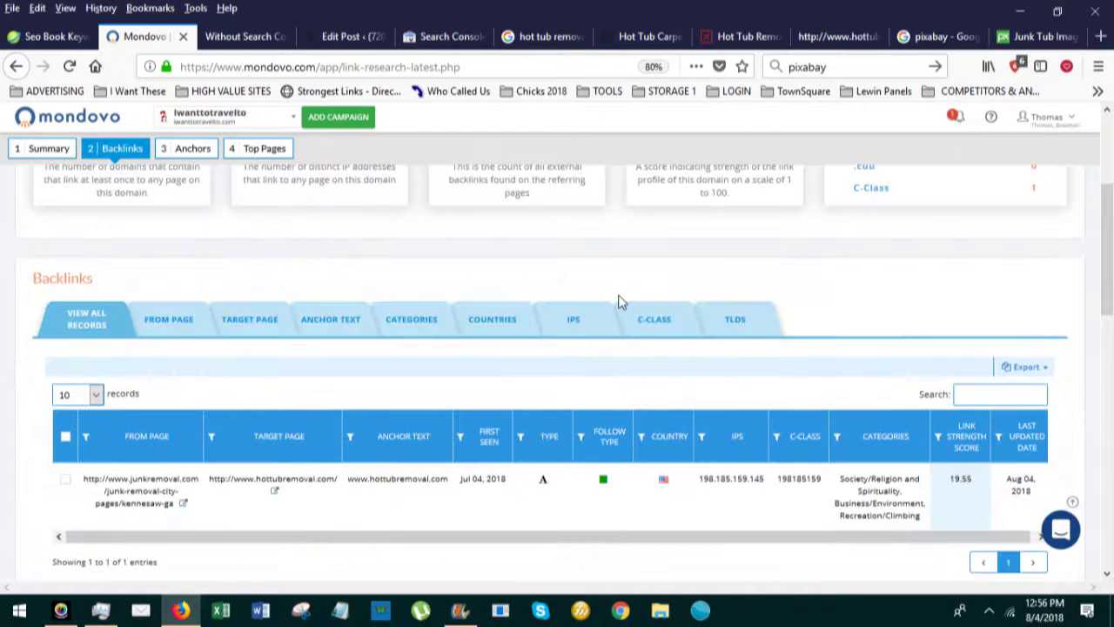
scroll(620, 302, "down", 2)
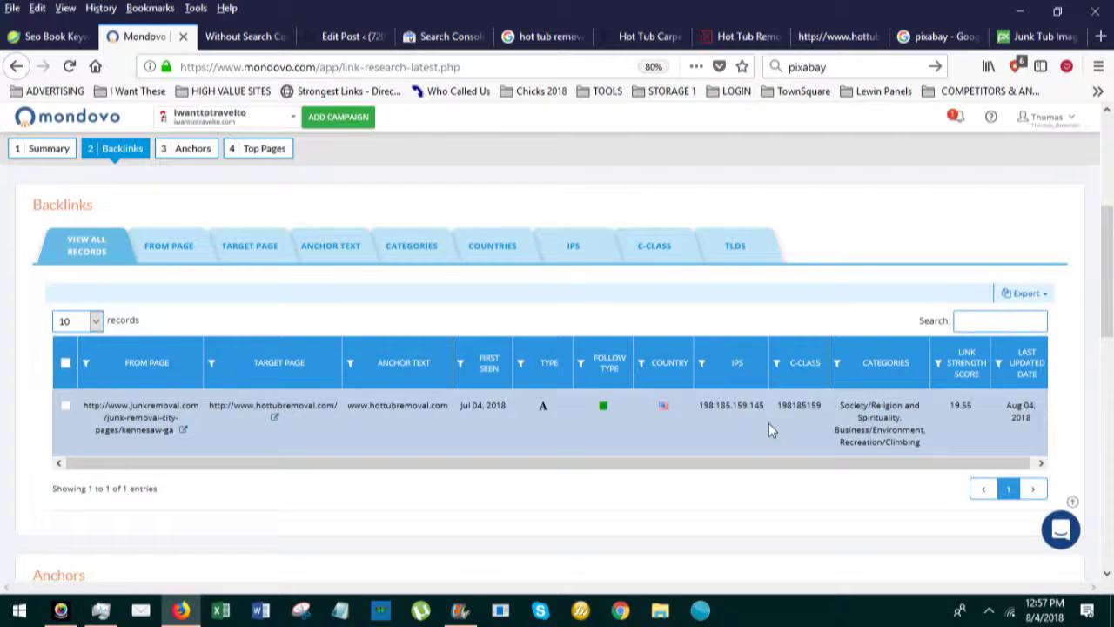
scroll(768, 423, "up", 2)
scroll(607, 442, "up", 2)
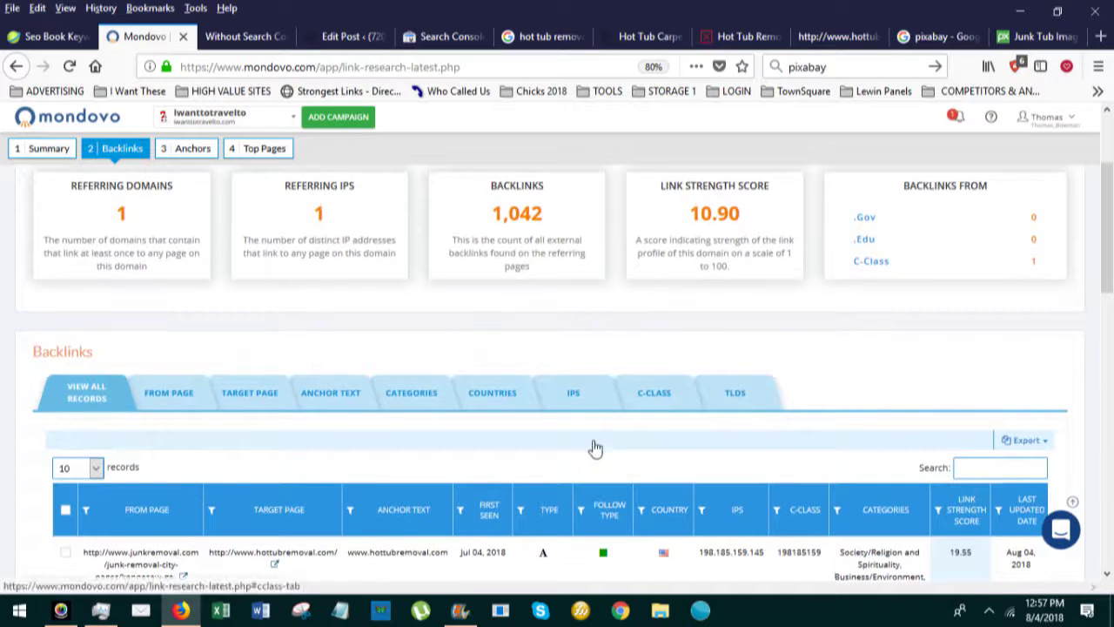
scroll(607, 442, "up", 2)
scroll(607, 442, "up", 2)
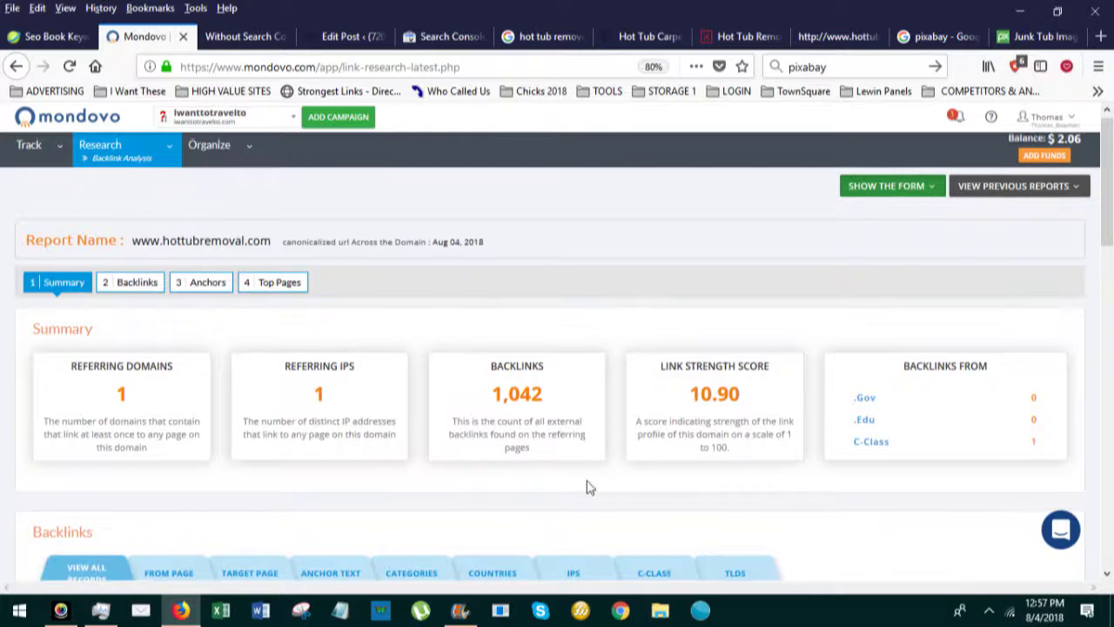
scroll(591, 487, "up", 2)
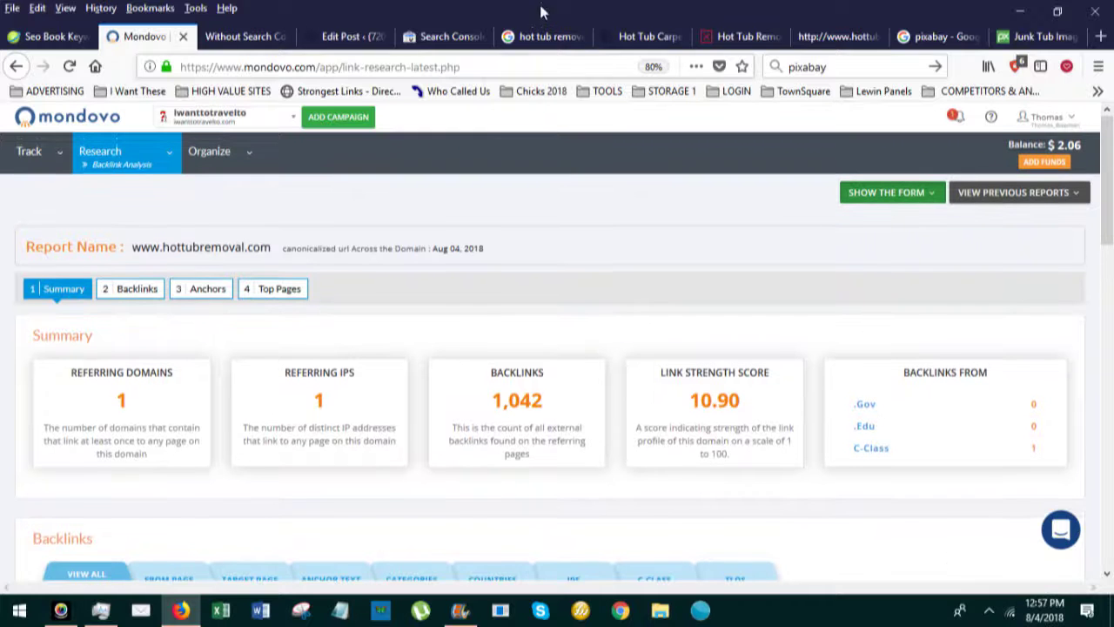
Go back to the smalljobsdenver.com post editor after the hottubremoval.com backlink review.
left_click(344, 37)
scroll(515, 304, "down", 3)
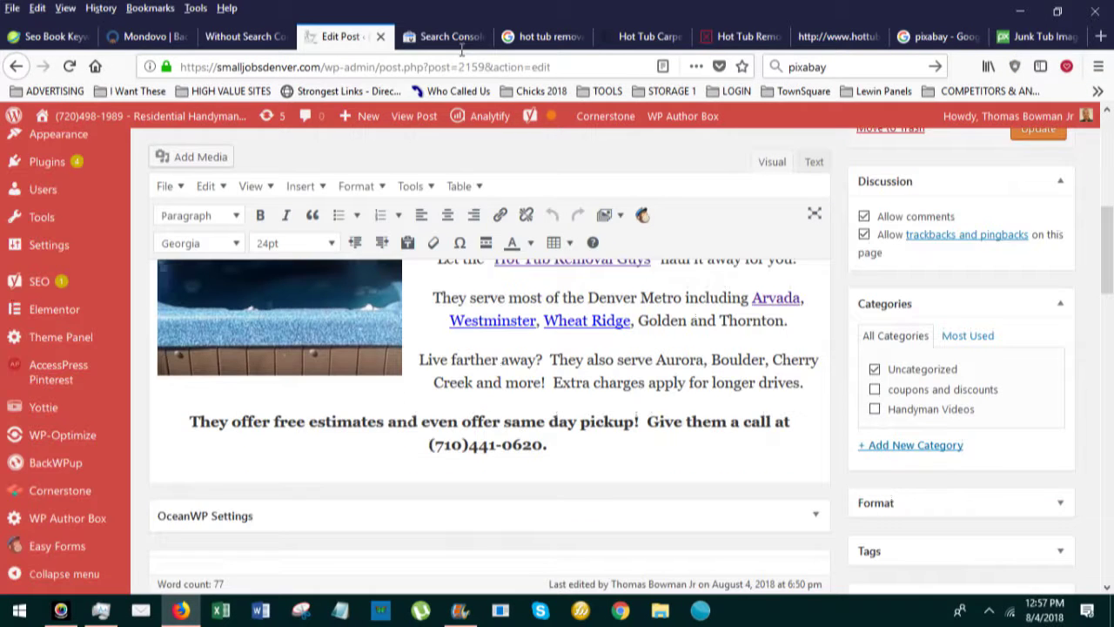
Reopen the hot tub removal Arvada results and select 'arvada' in the query.
left_click(548, 37)
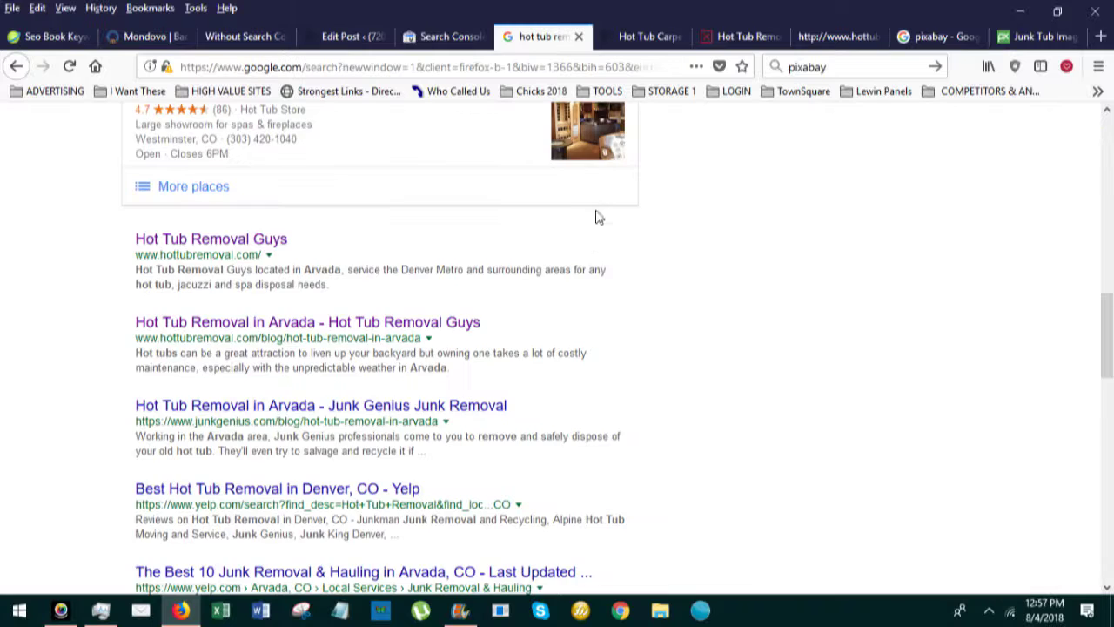
scroll(585, 258, "down", 2)
scroll(585, 258, "down", 3)
scroll(584, 259, "down", 3)
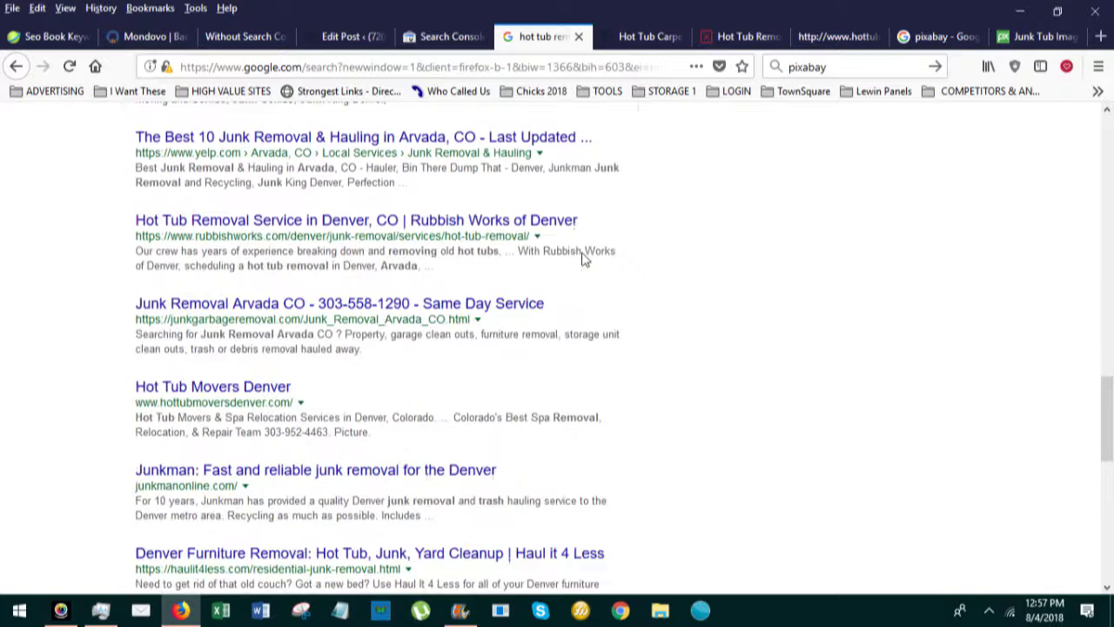
scroll(585, 258, "down", 2)
scroll(585, 259, "down", 2)
scroll(584, 258, "down", 2)
scroll(585, 258, "down", 2)
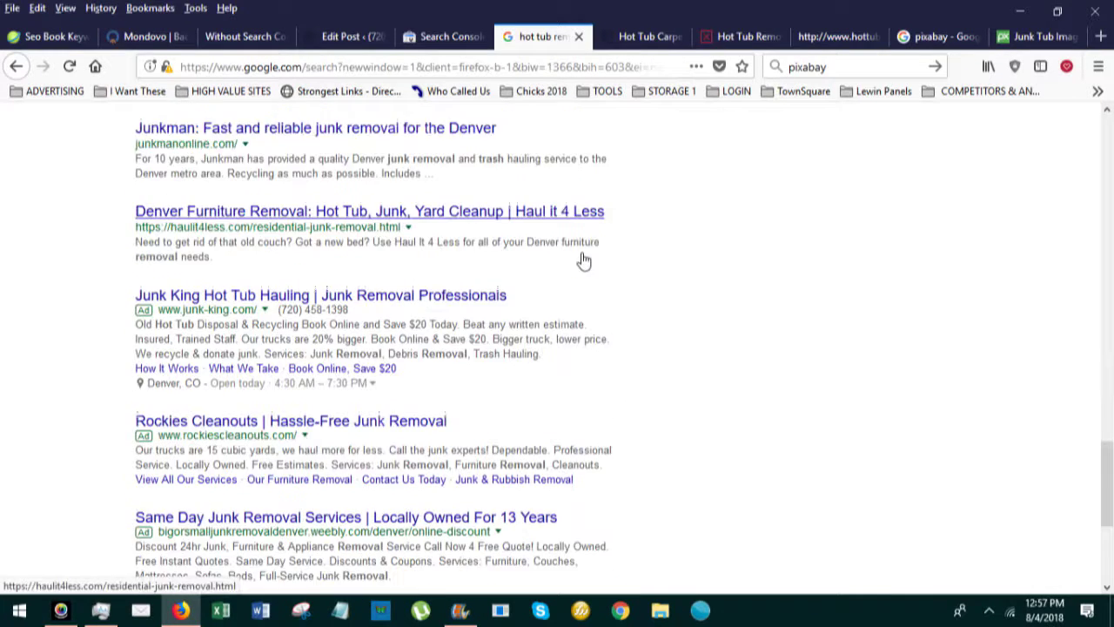
scroll(585, 258, "down", 2)
scroll(585, 258, "down", 2)
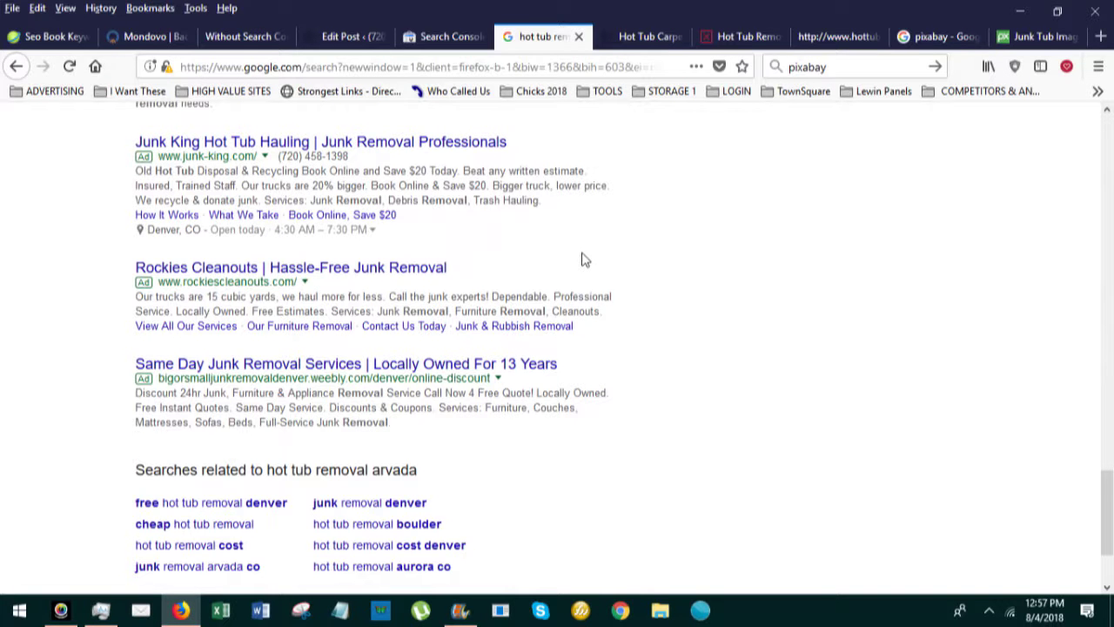
scroll(585, 259, "up", 2)
scroll(585, 259, "up", 2)
scroll(585, 259, "up", 2)
scroll(585, 258, "up", 2)
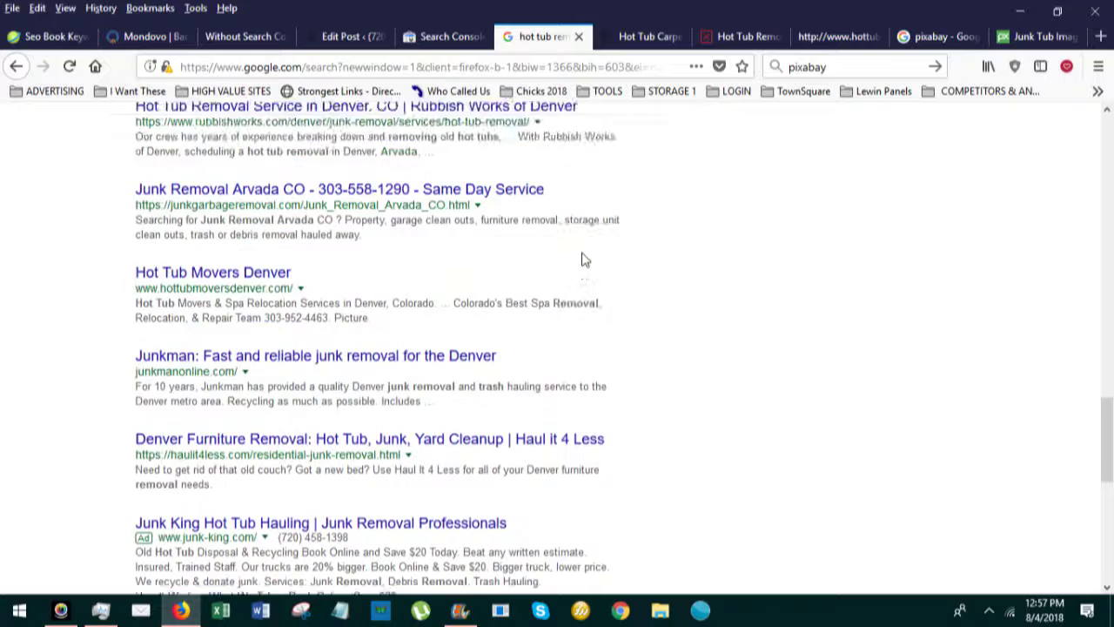
scroll(584, 259, "up", 3)
scroll(585, 259, "up", 2)
scroll(584, 258, "up", 2)
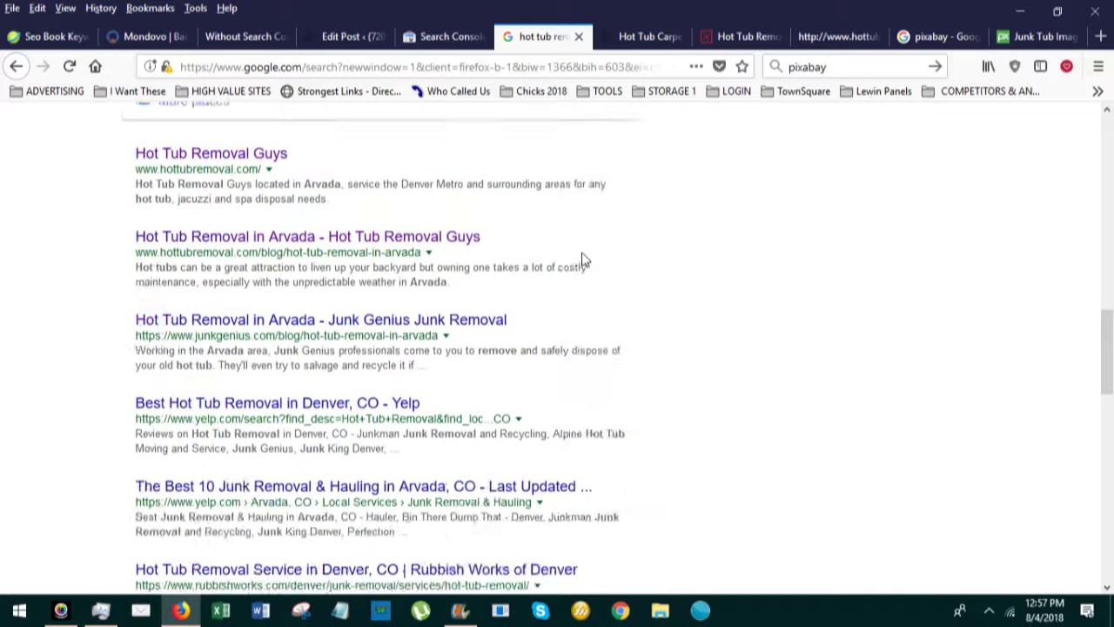
scroll(583, 259, "up", 1)
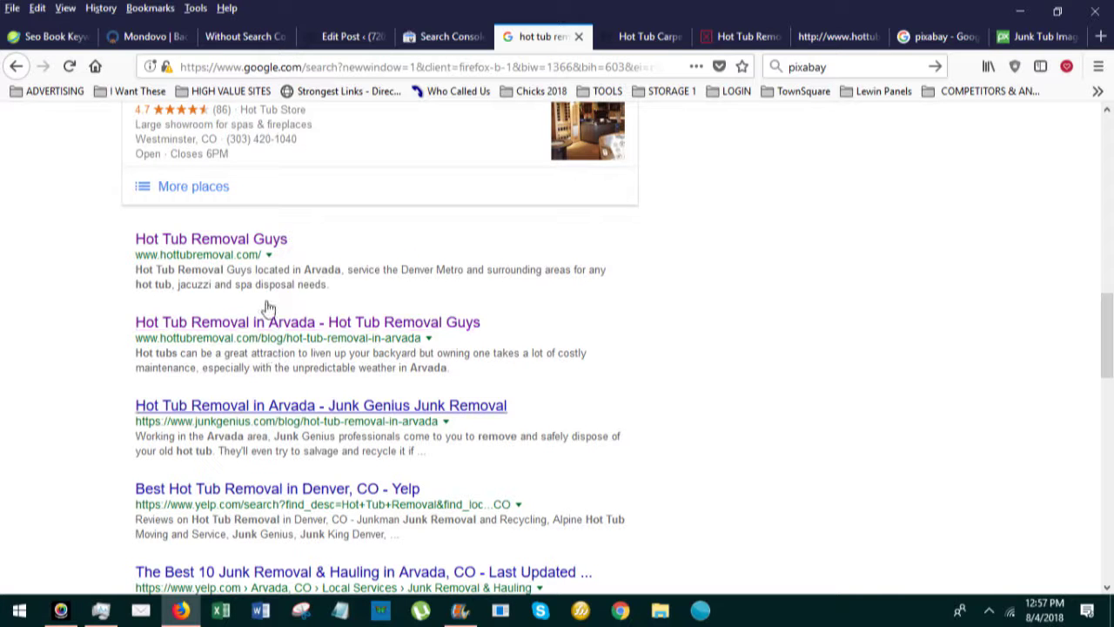
scroll(94, 342, "up", 5)
scroll(94, 342, "up", 5)
scroll(93, 342, "up", 5)
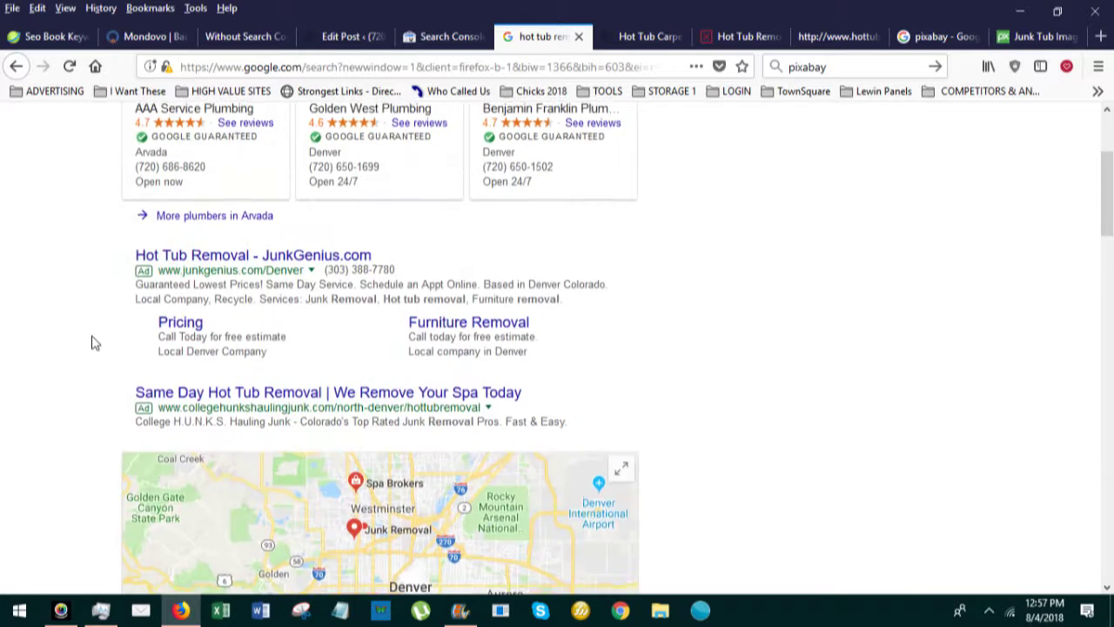
scroll(94, 342, "up", 5)
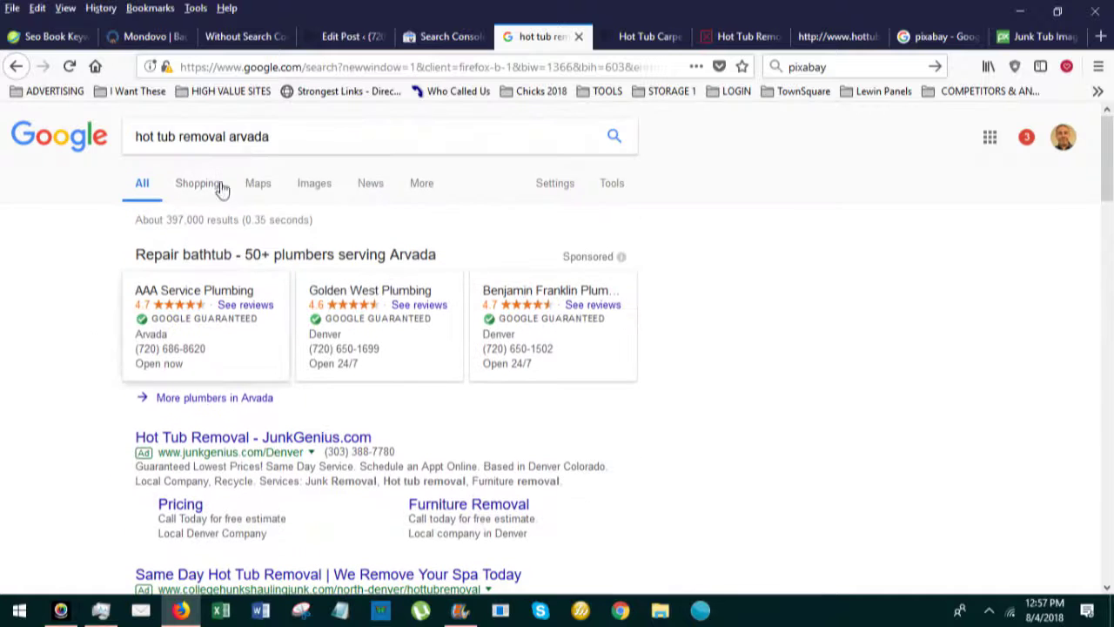
double_click(249, 136)
type("d")
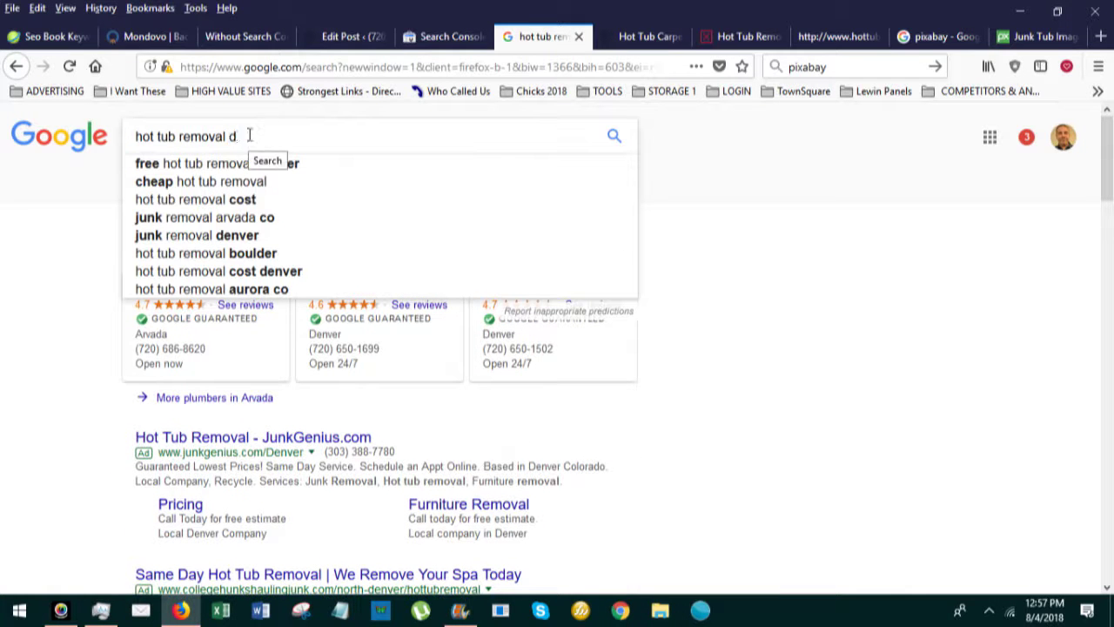
type("enver")
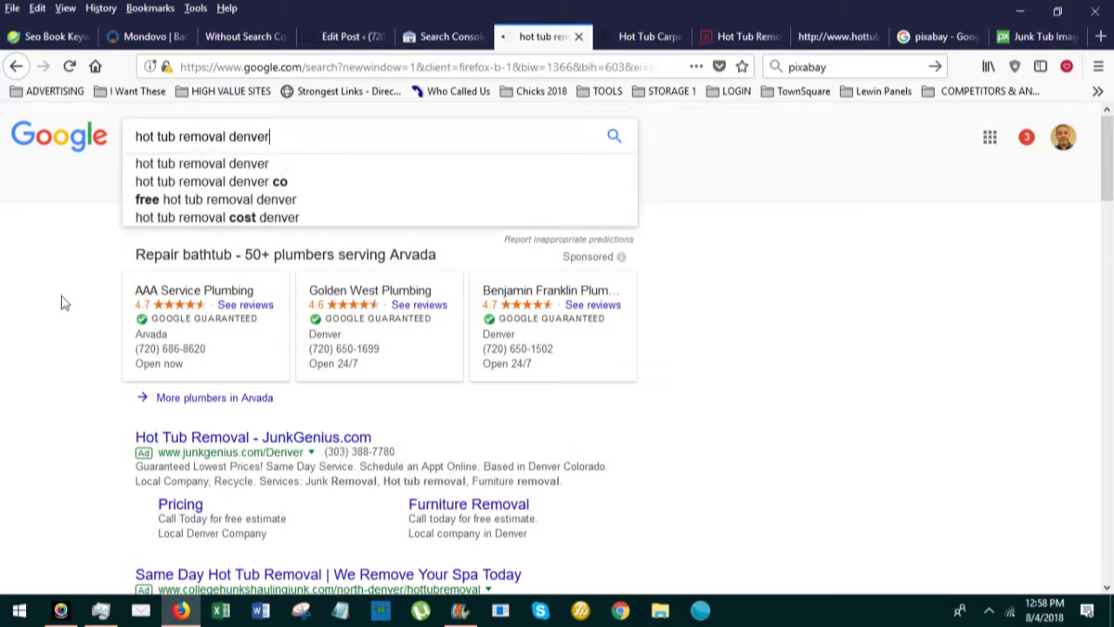
Search Google for 'hot tub removal denver'.
key("Return")
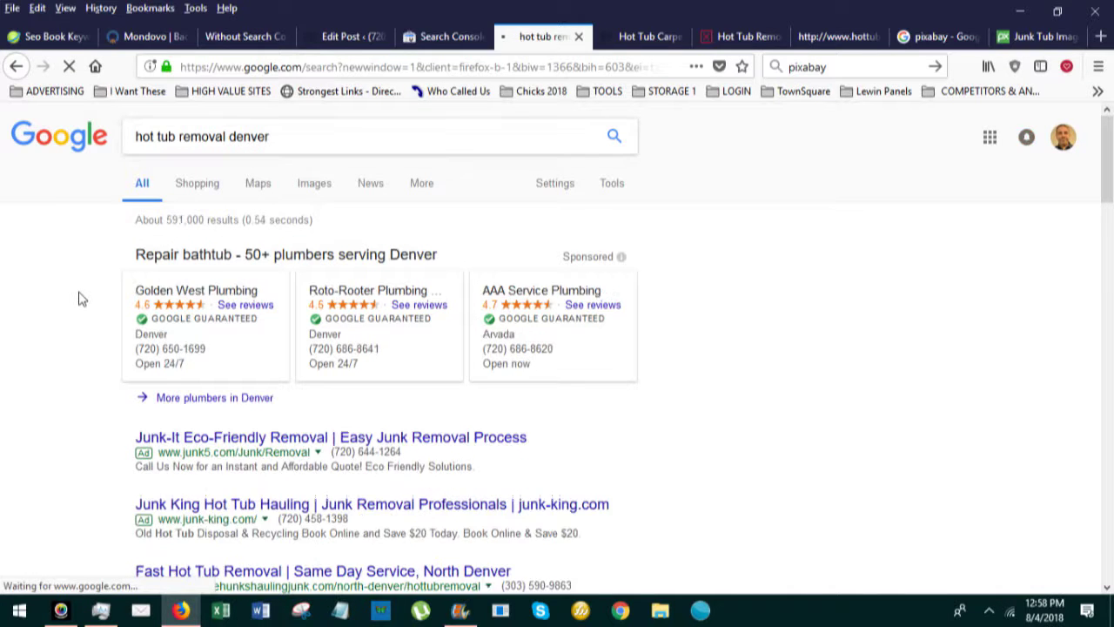
scroll(79, 298, "down", 2)
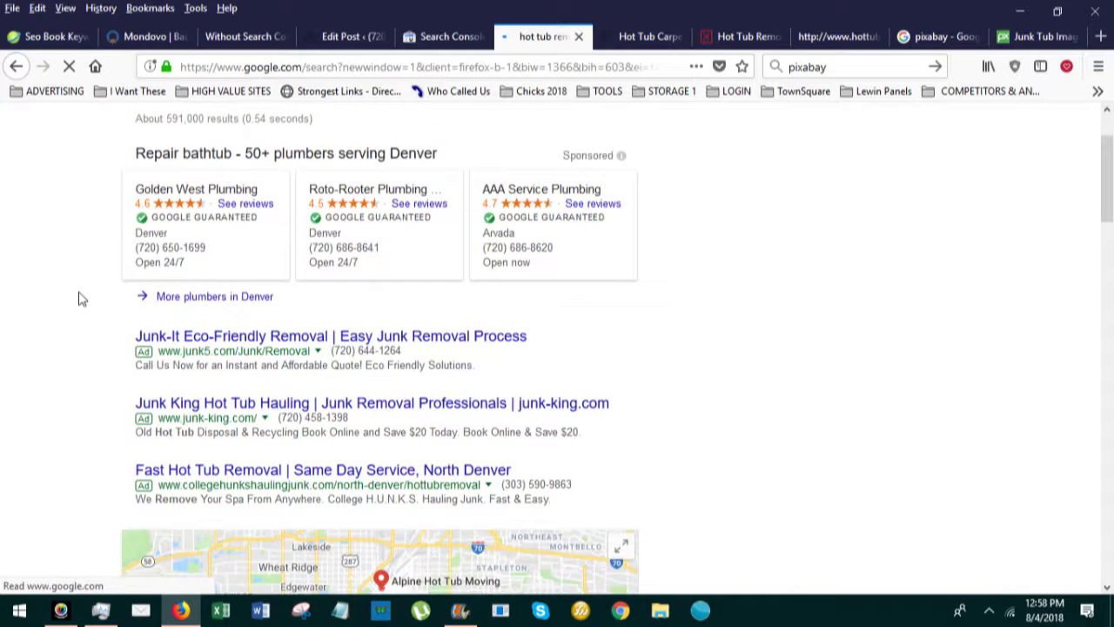
scroll(79, 297, "down", 2)
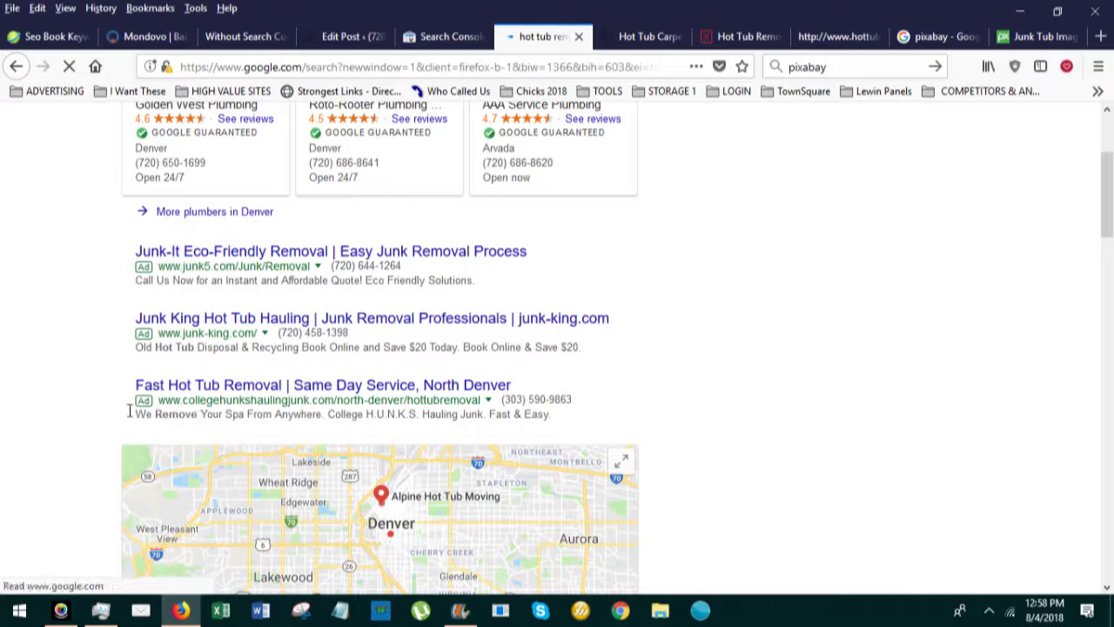
scroll(49, 365, "down", 3)
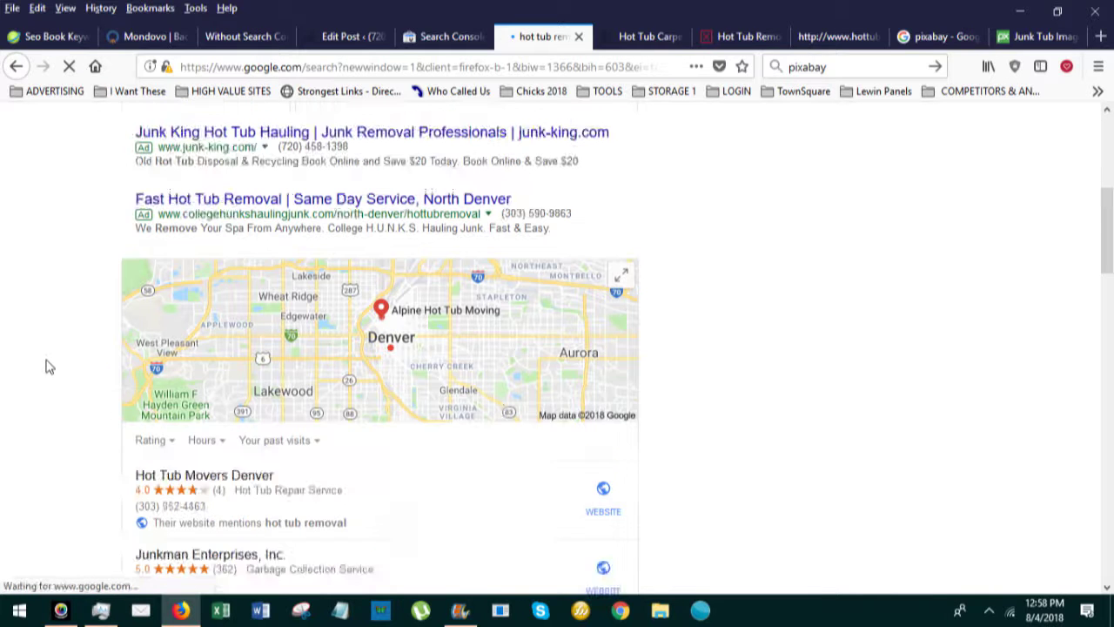
scroll(49, 366, "down", 2)
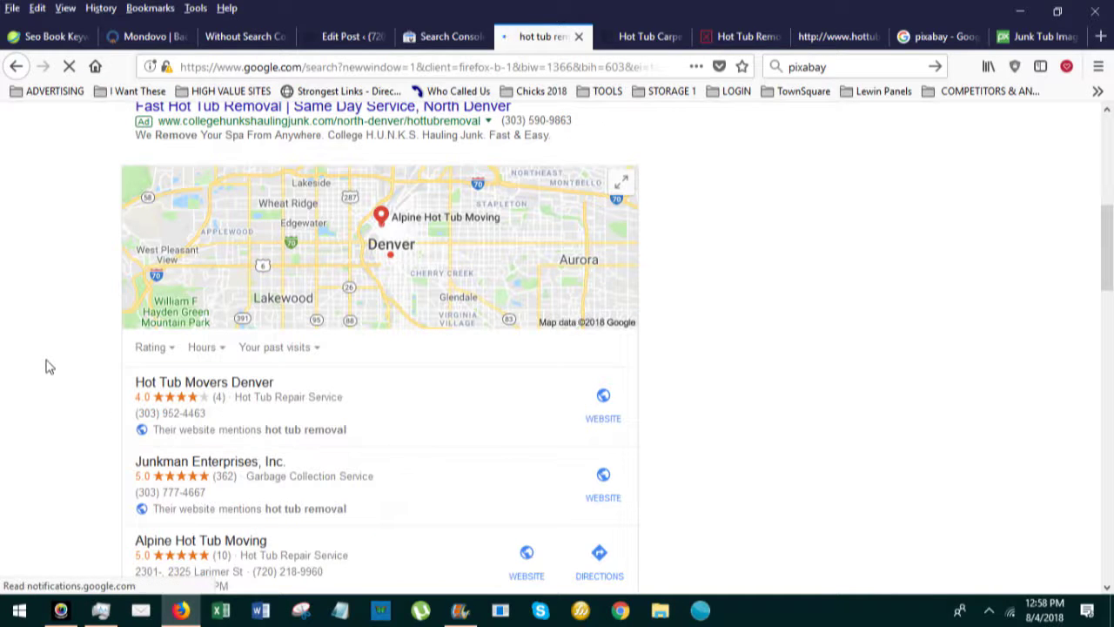
scroll(49, 365, "down", 1)
scroll(49, 366, "down", 1)
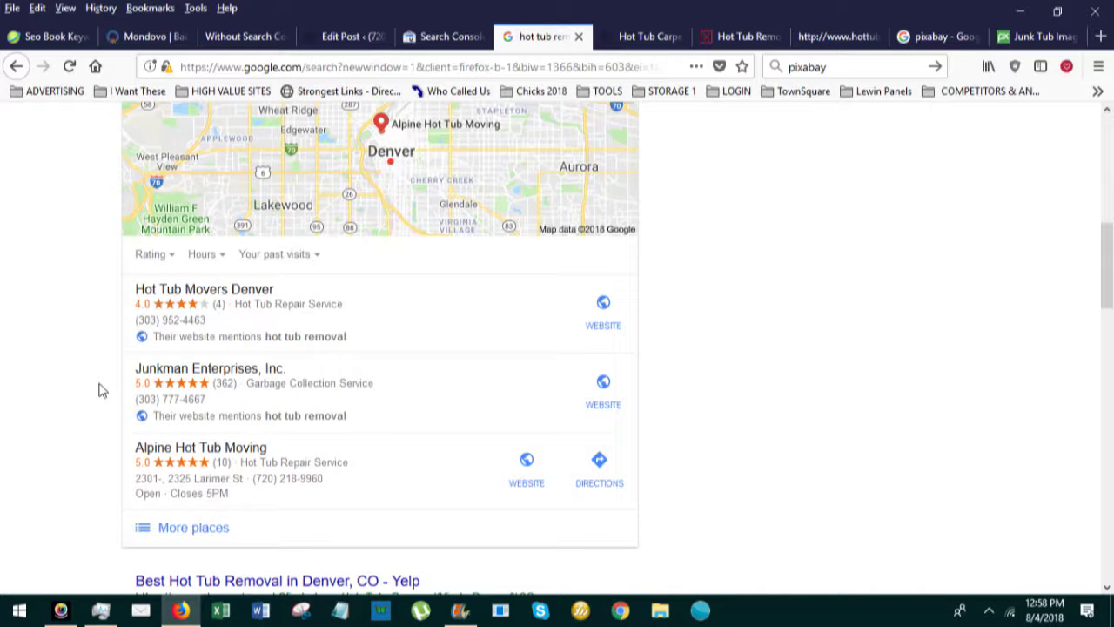
scroll(100, 400, "down", 1)
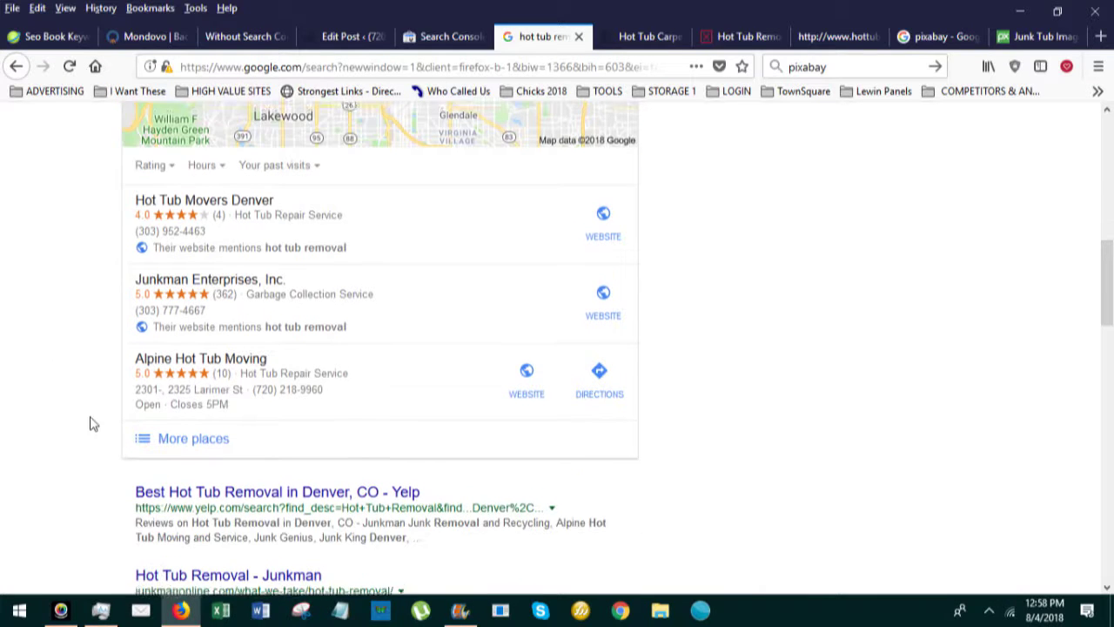
scroll(96, 413, "down", 1)
scroll(94, 422, "down", 1)
scroll(94, 422, "down", 2)
scroll(94, 422, "down", 1)
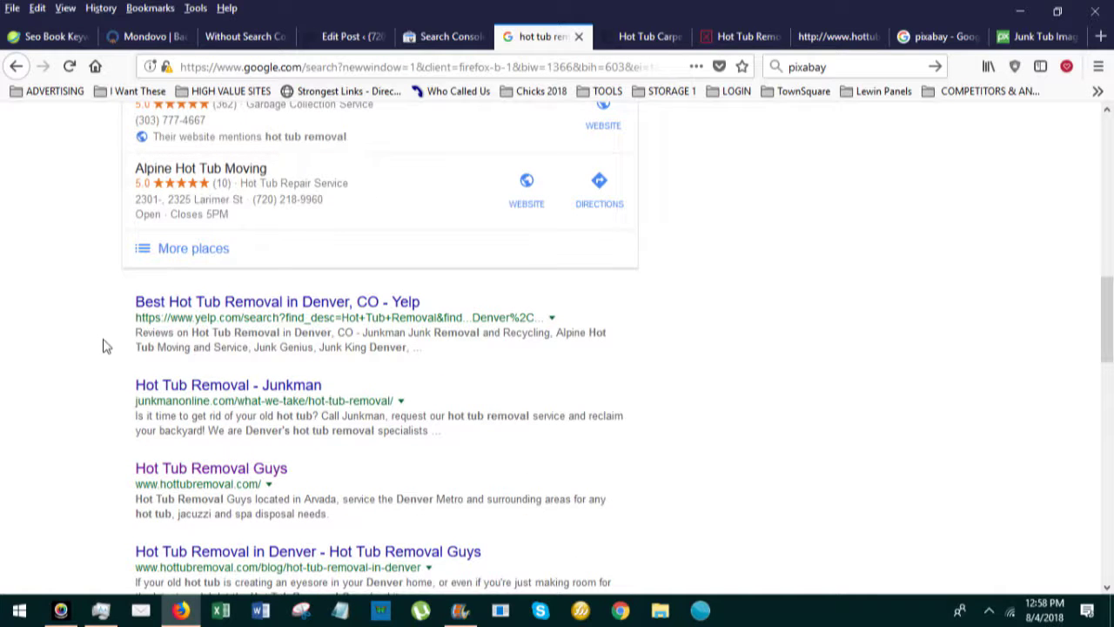
scroll(109, 422, "down", 2)
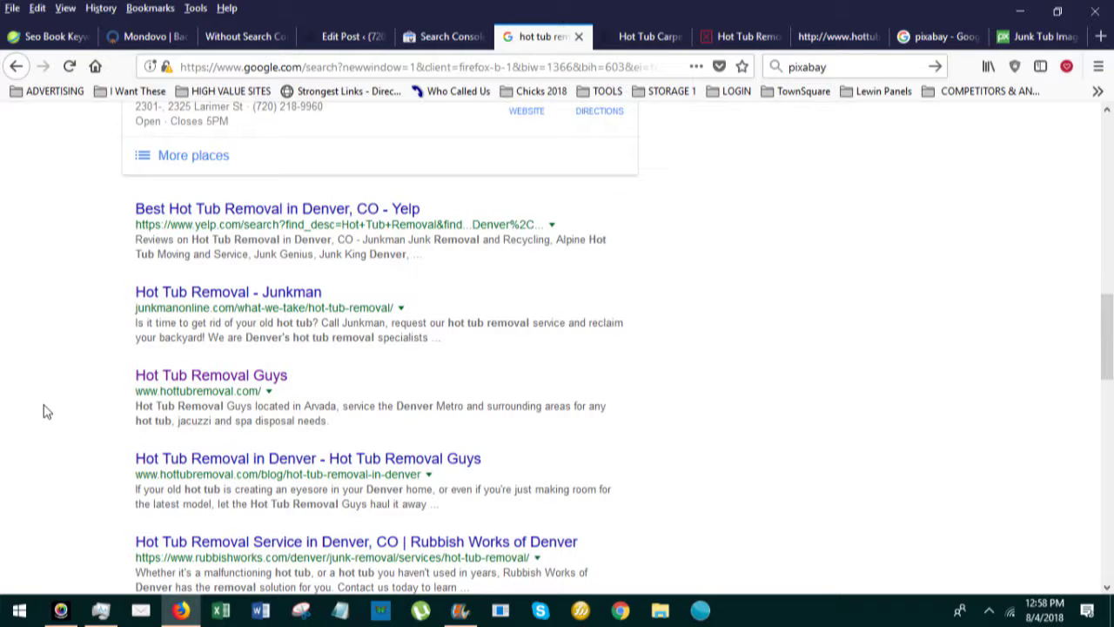
scroll(47, 411, "down", 2)
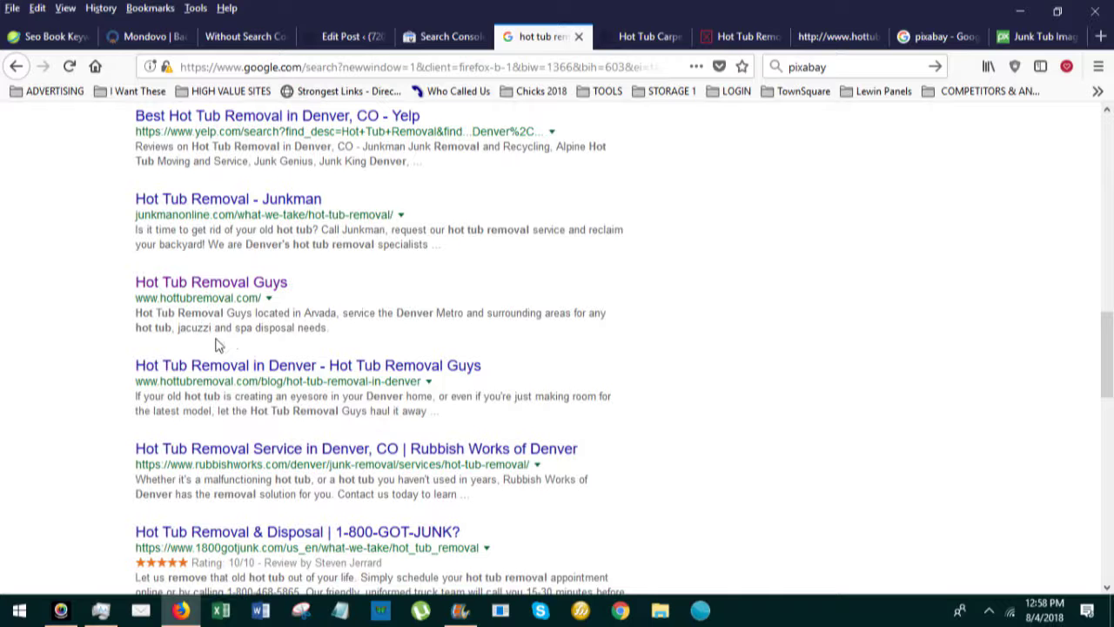
scroll(218, 345, "up", 2)
scroll(217, 345, "up", 1)
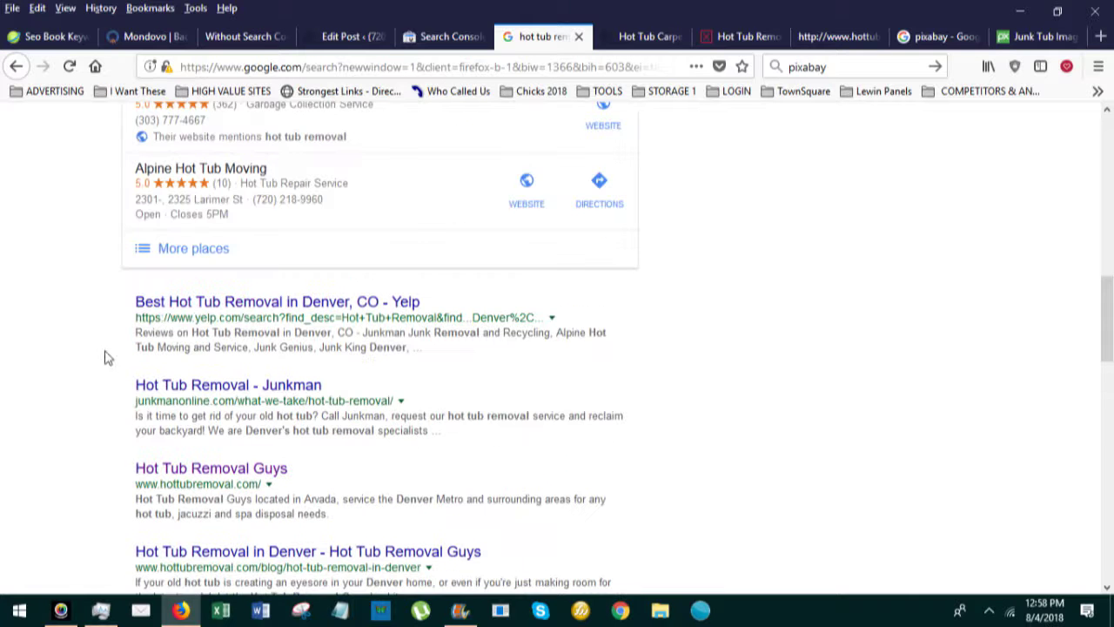
scroll(101, 371, "down", 1)
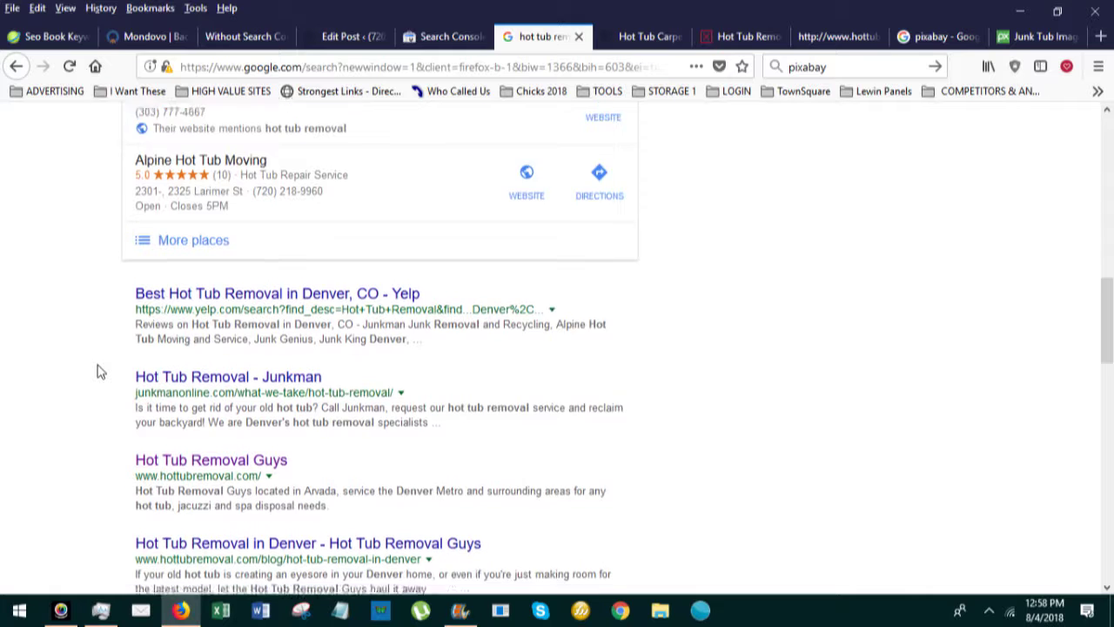
scroll(101, 371, "down", 1)
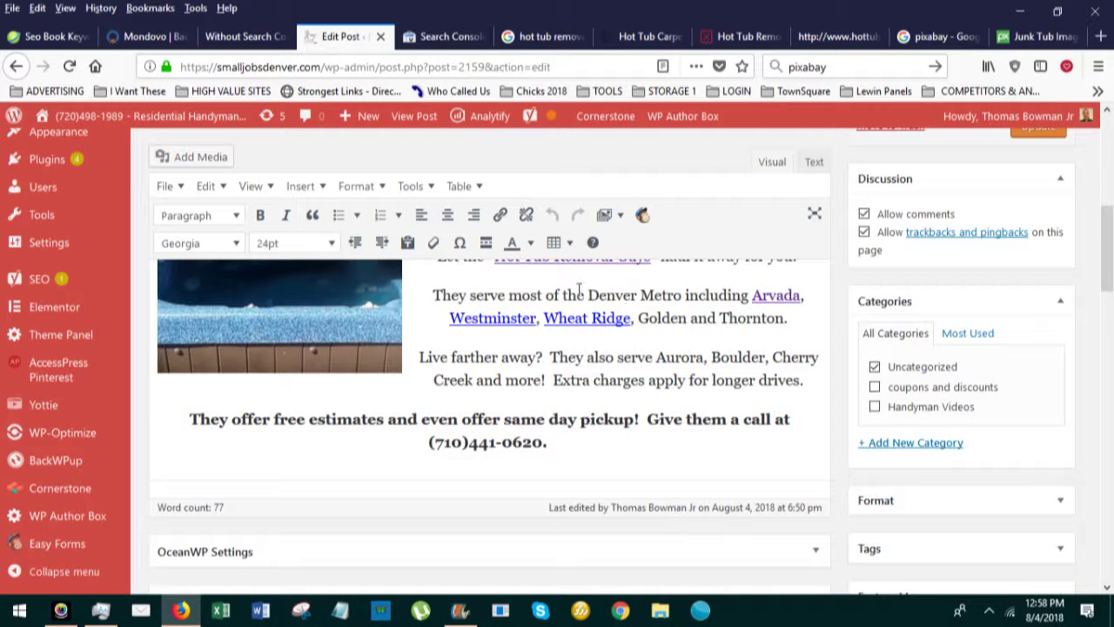
Highlight and clear part of the Denver Metro sentence, then return to the Denver results.
left_click_drag(636, 295, 579, 295)
left_click(590, 299)
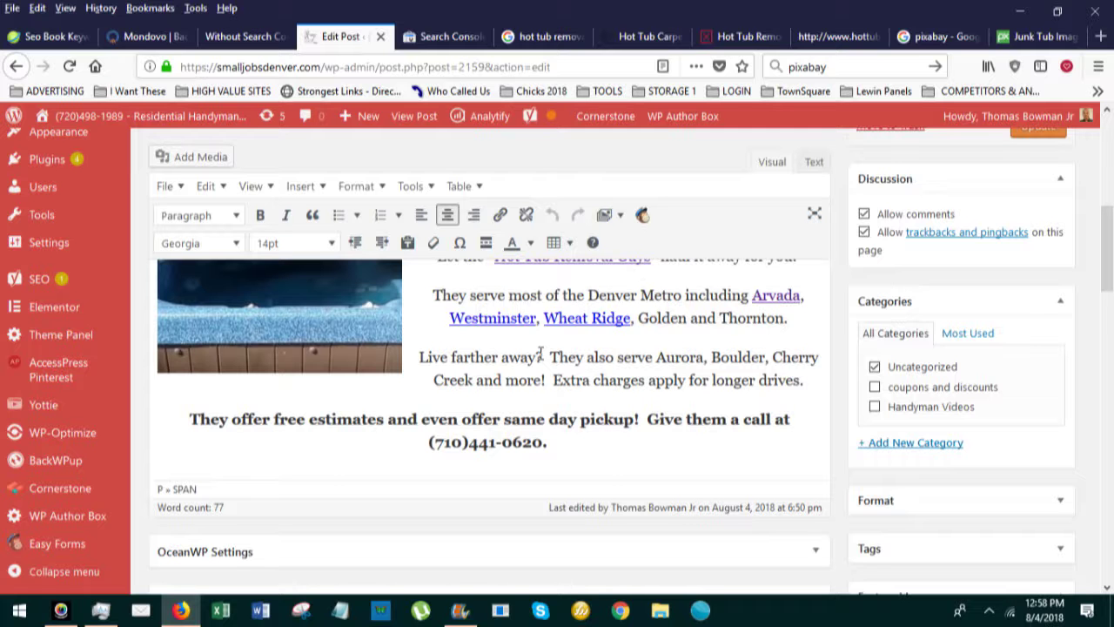
scroll(669, 338, "up", 2)
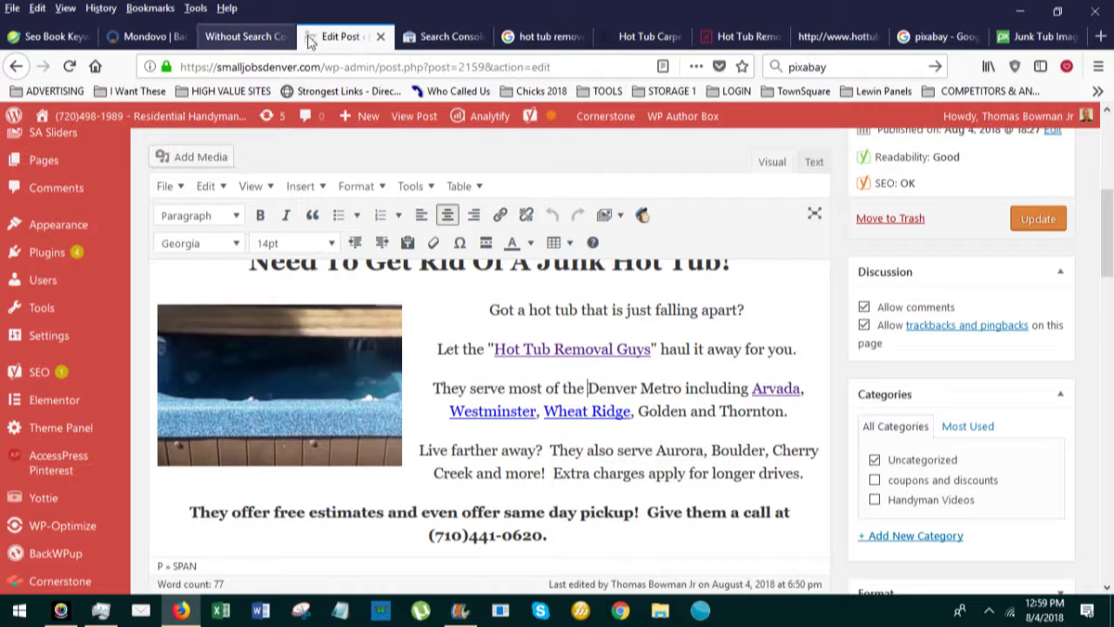
left_click(546, 36)
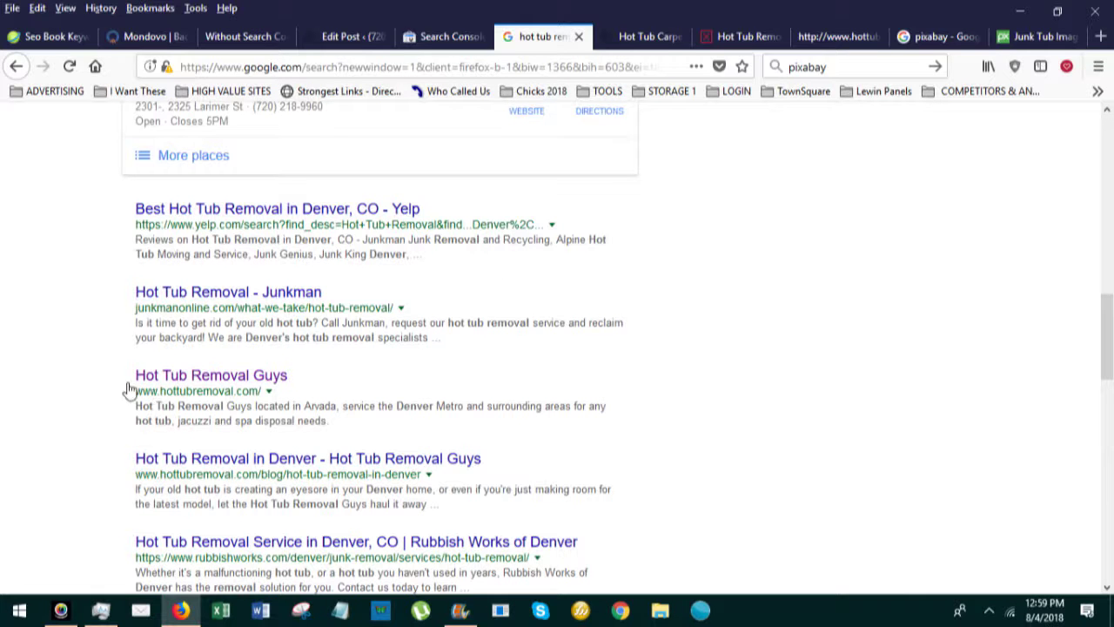
scroll(104, 374, "up", 3)
scroll(103, 374, "up", 3)
scroll(102, 375, "up", 2)
scroll(103, 374, "up", 4)
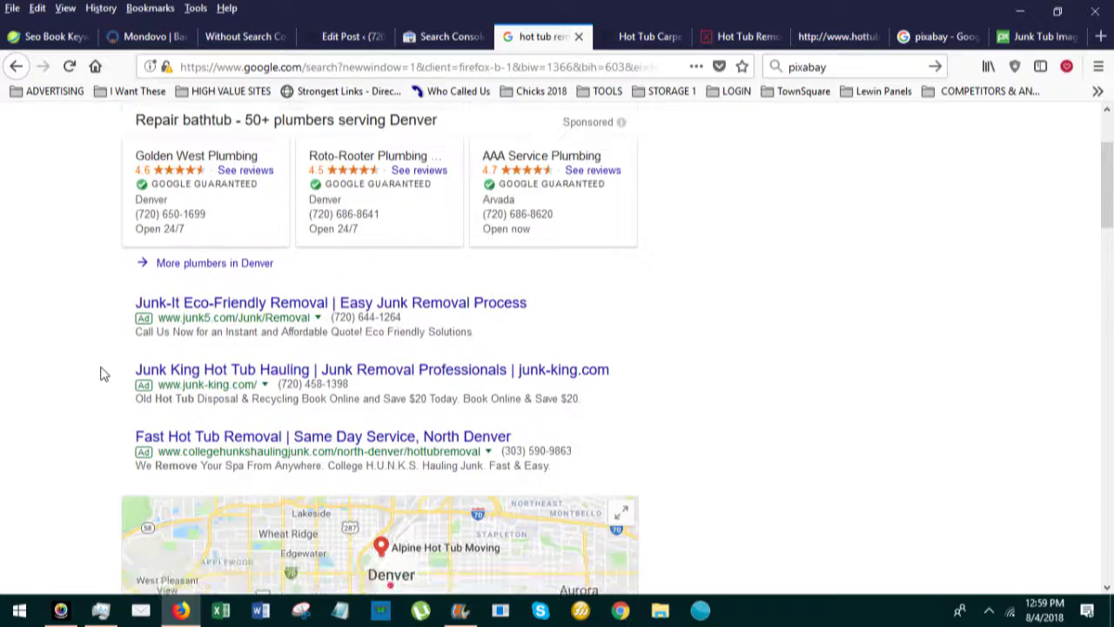
scroll(103, 374, "up", 1)
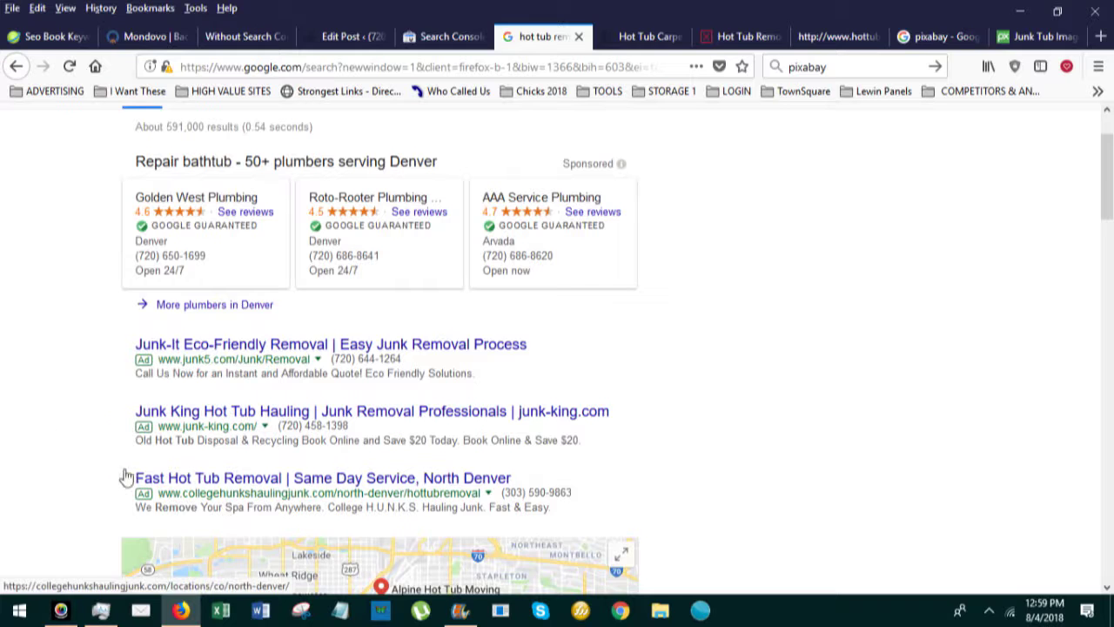
scroll(77, 429, "down", 5)
scroll(78, 429, "down", 5)
scroll(77, 429, "down", 3)
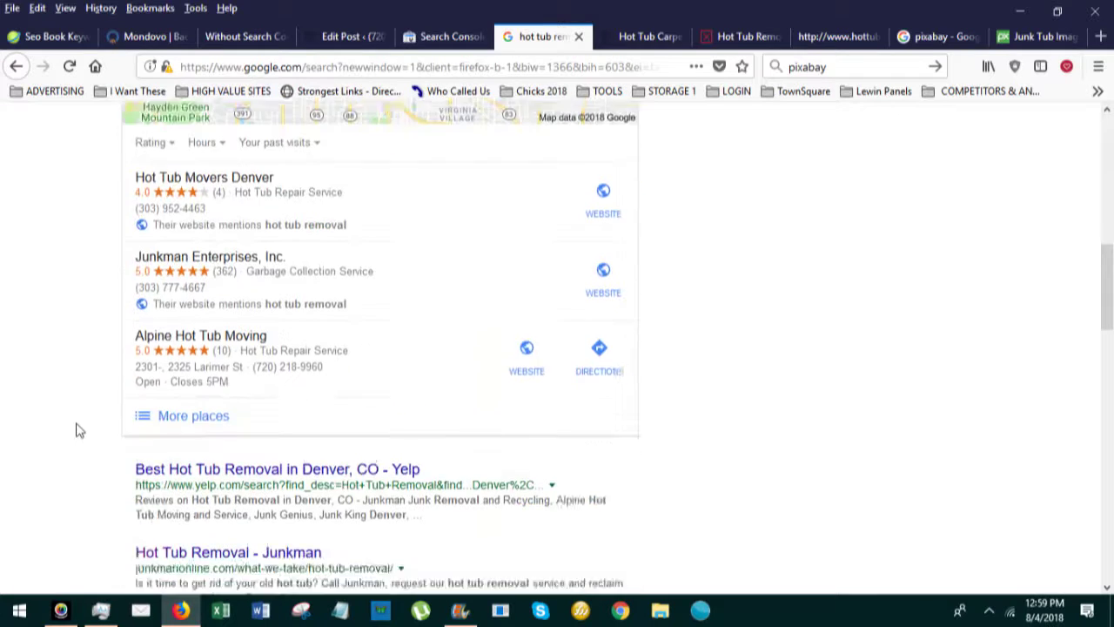
scroll(78, 429, "down", 3)
scroll(77, 429, "down", 2)
scroll(78, 429, "down", 1)
scroll(78, 429, "down", 2)
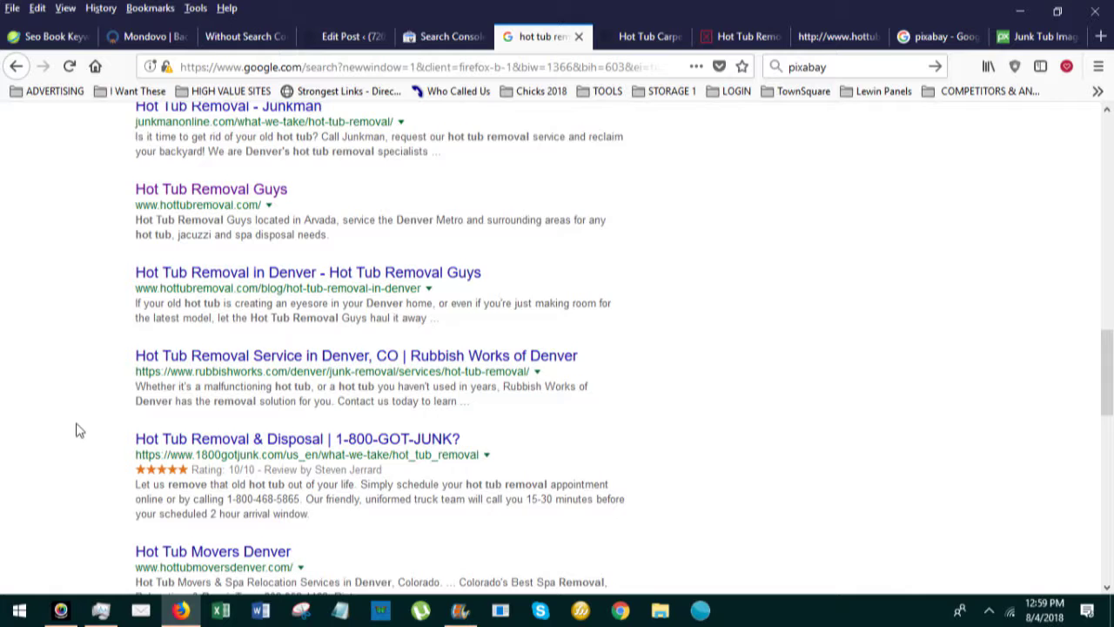
scroll(78, 429, "down", 1)
scroll(77, 429, "down", 1)
scroll(77, 429, "up", 2)
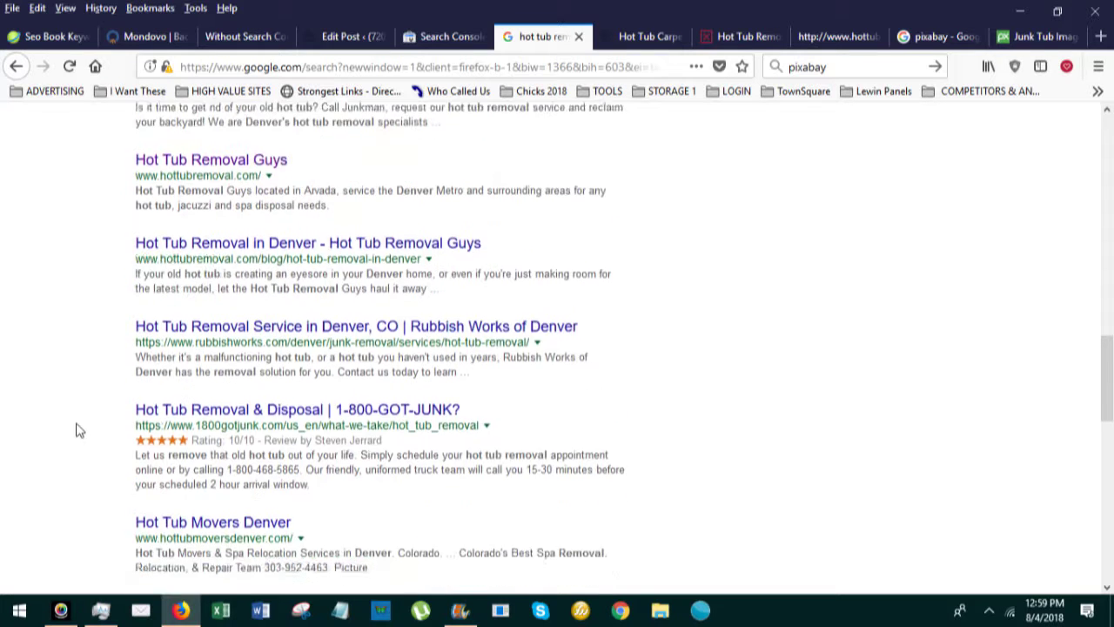
scroll(78, 429, "up", 1)
scroll(78, 429, "up", 3)
scroll(77, 429, "up", 1)
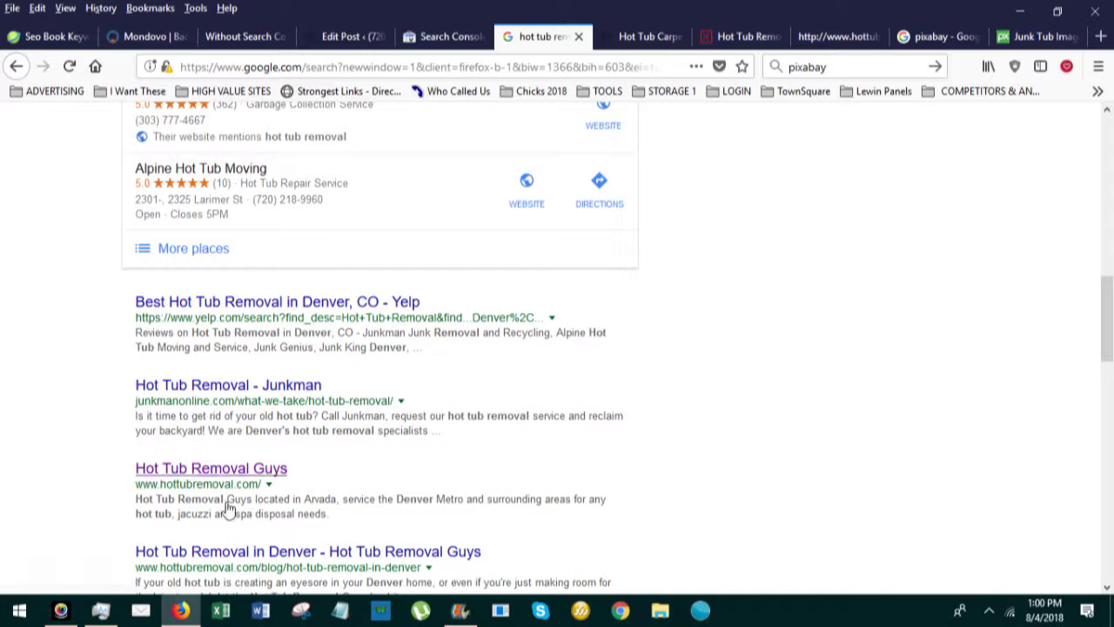
Copy the Denver footer link from hottubremoval.com and return to the Denver search results.
left_click(795, 39)
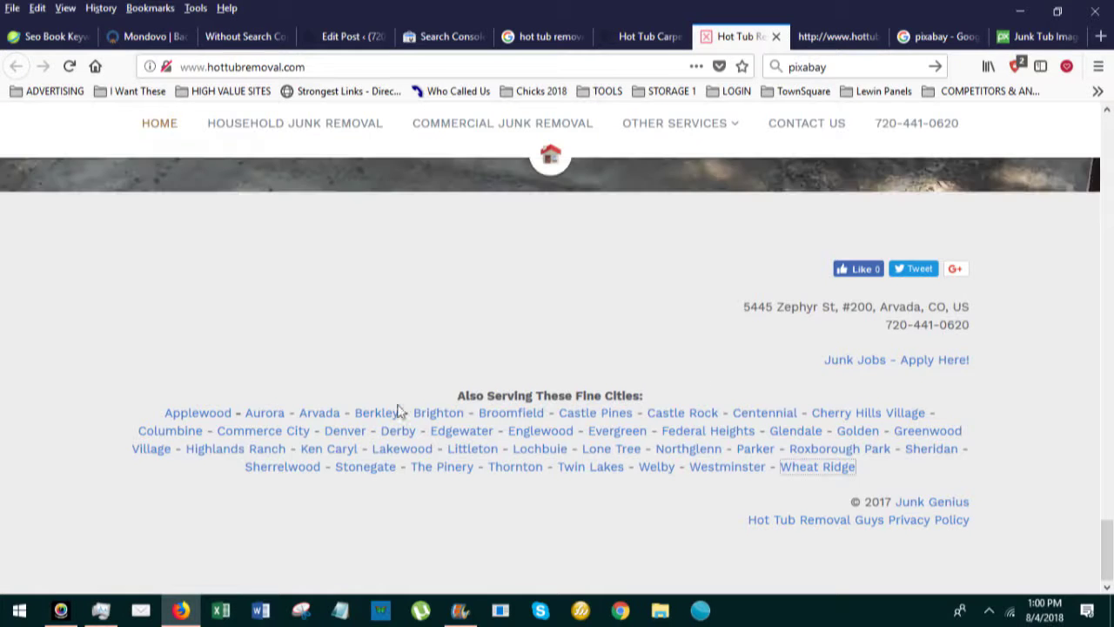
right_click(346, 435)
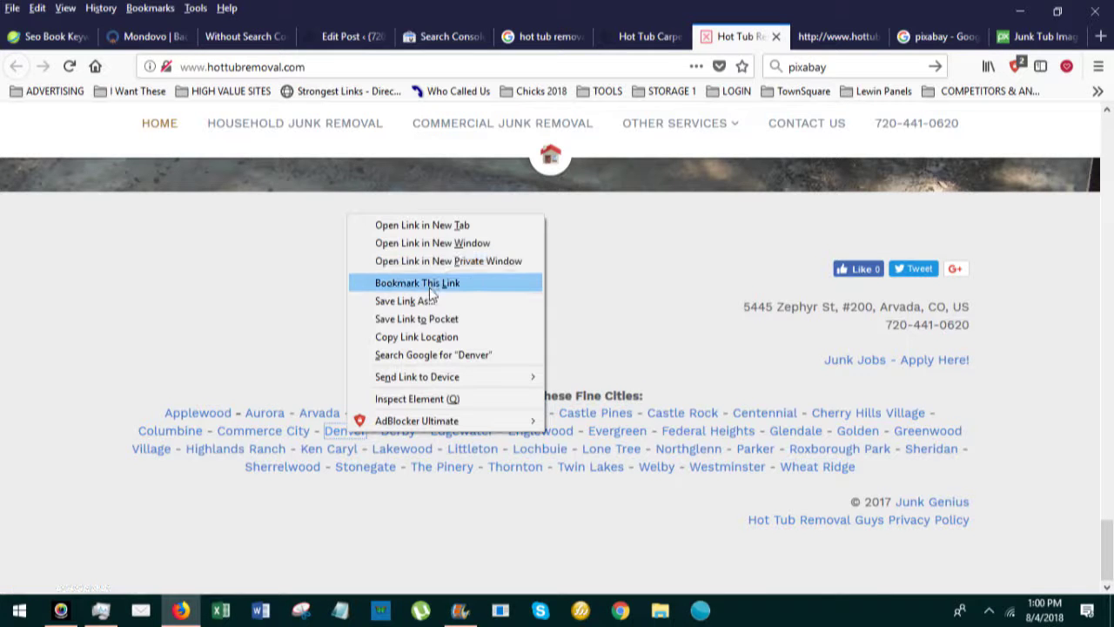
left_click(425, 337)
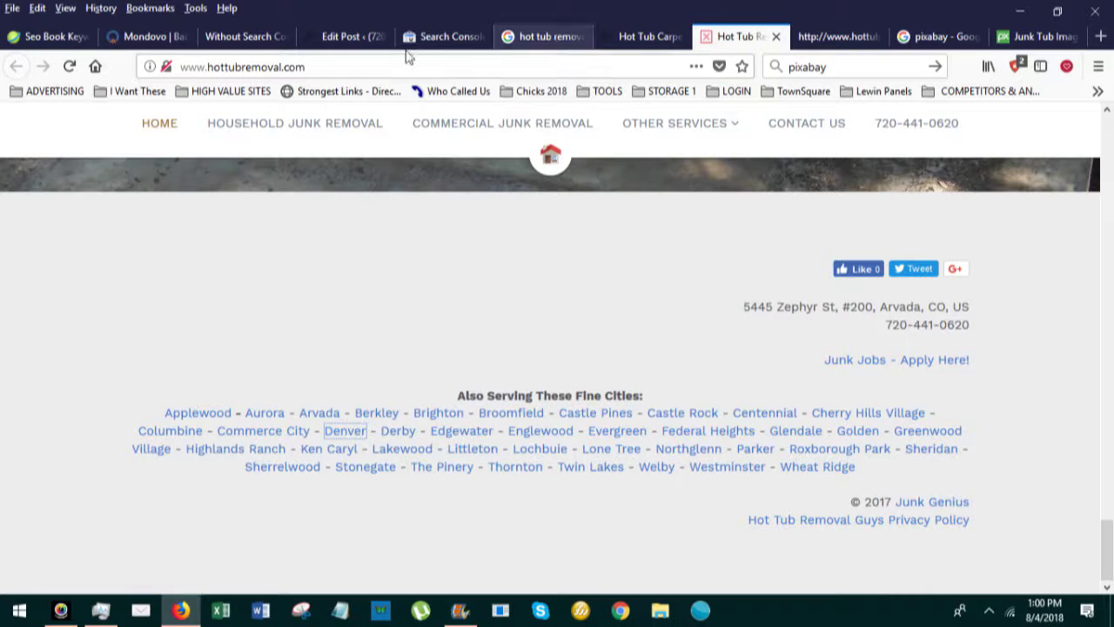
left_click(539, 37)
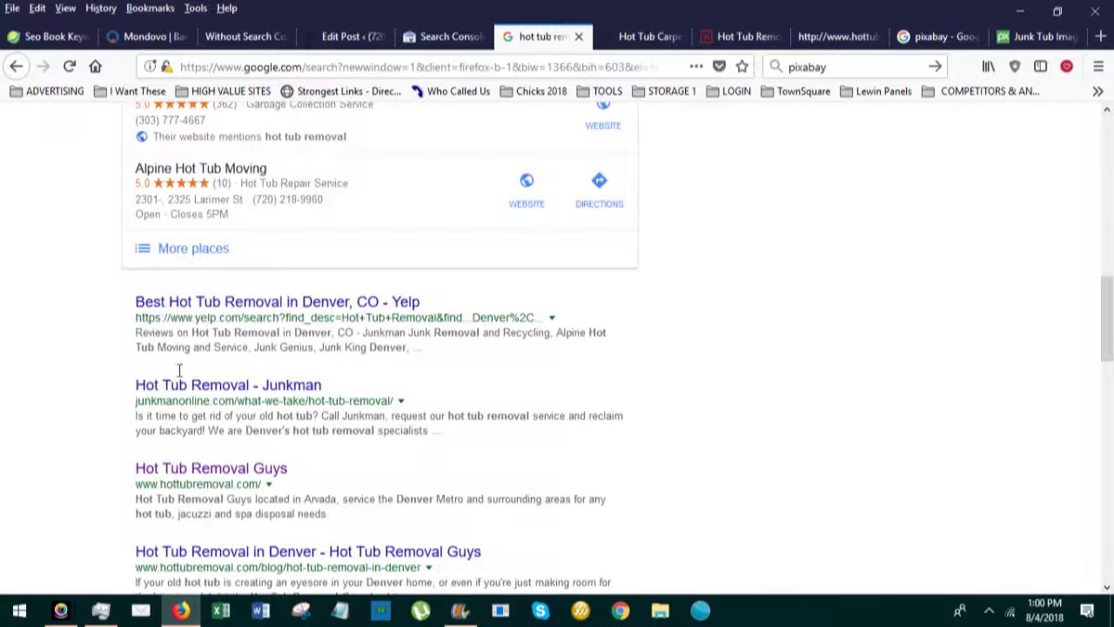
scroll(94, 388, "up", 5)
scroll(94, 388, "up", 5)
scroll(94, 387, "up", 3)
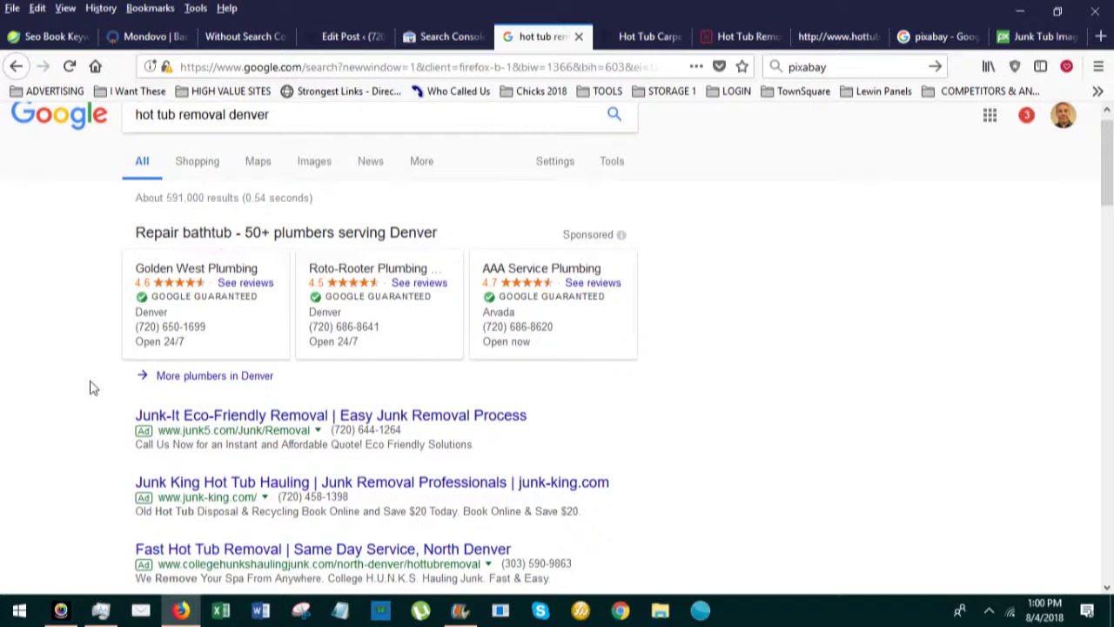
scroll(94, 387, "down", 3)
scroll(94, 388, "down", 3)
scroll(94, 387, "down", 3)
scroll(94, 388, "down", 3)
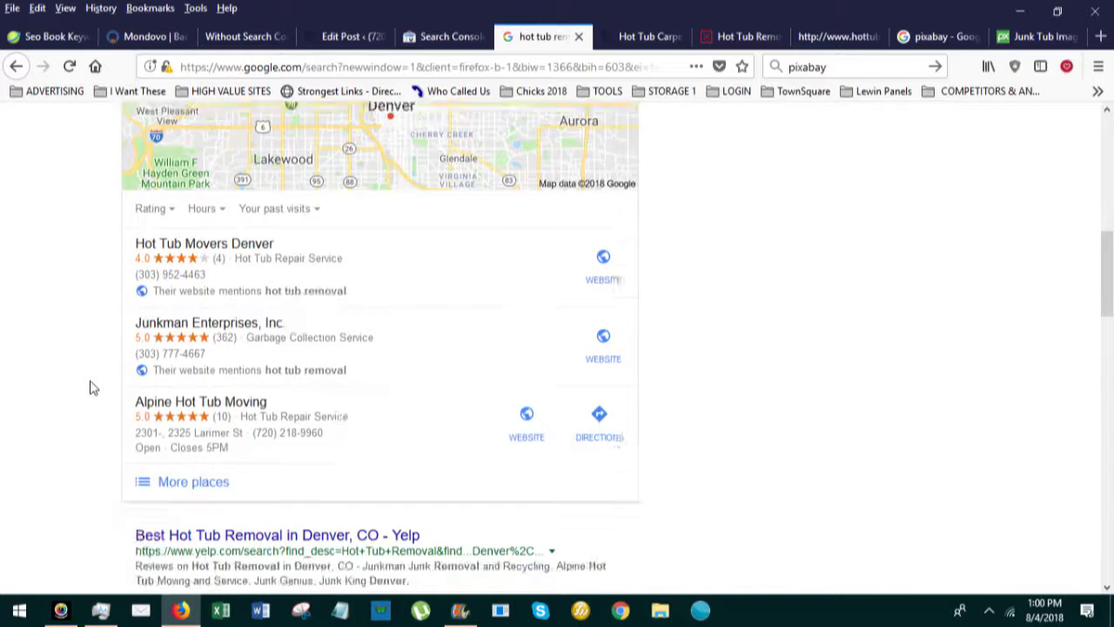
scroll(94, 387, "down", 3)
scroll(94, 388, "down", 3)
scroll(94, 387, "down", 2)
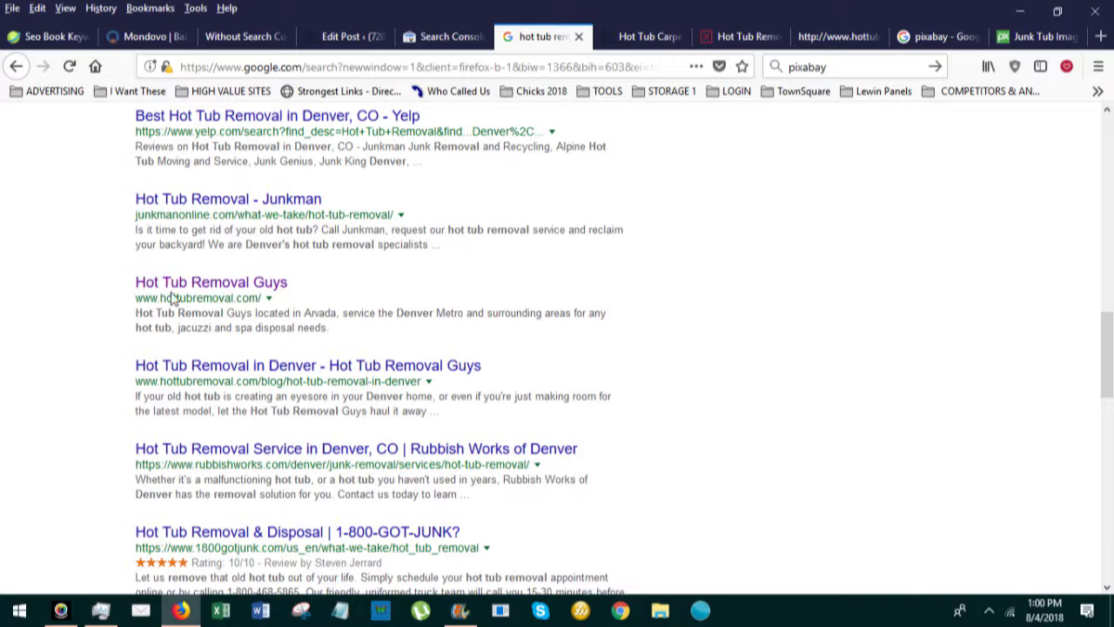
scroll(100, 339, "up", 1)
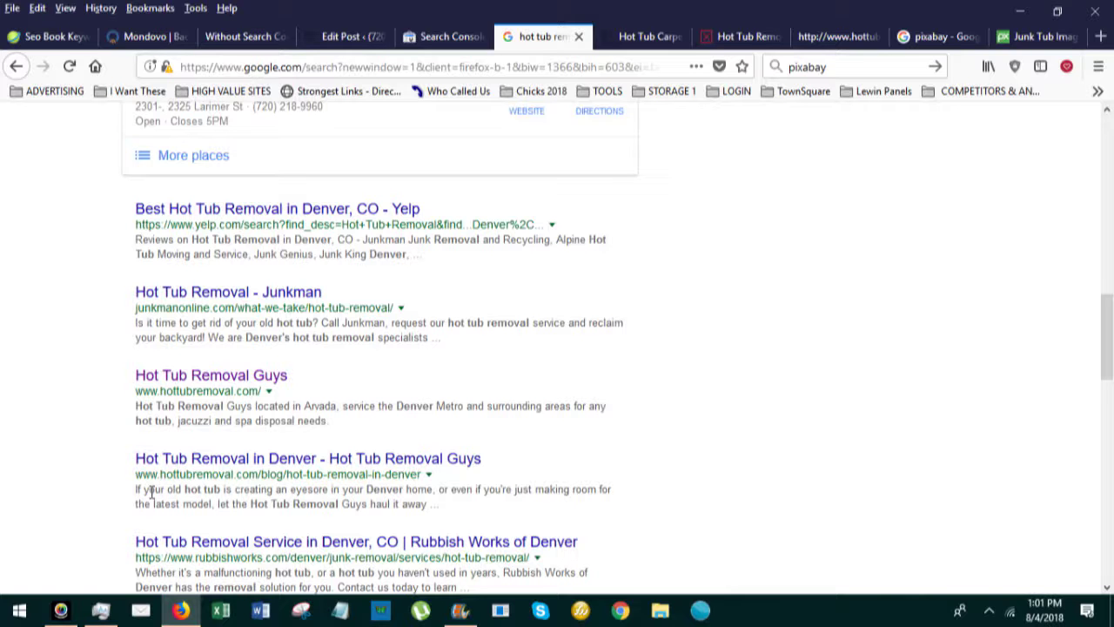
scroll(84, 377, "up", 10)
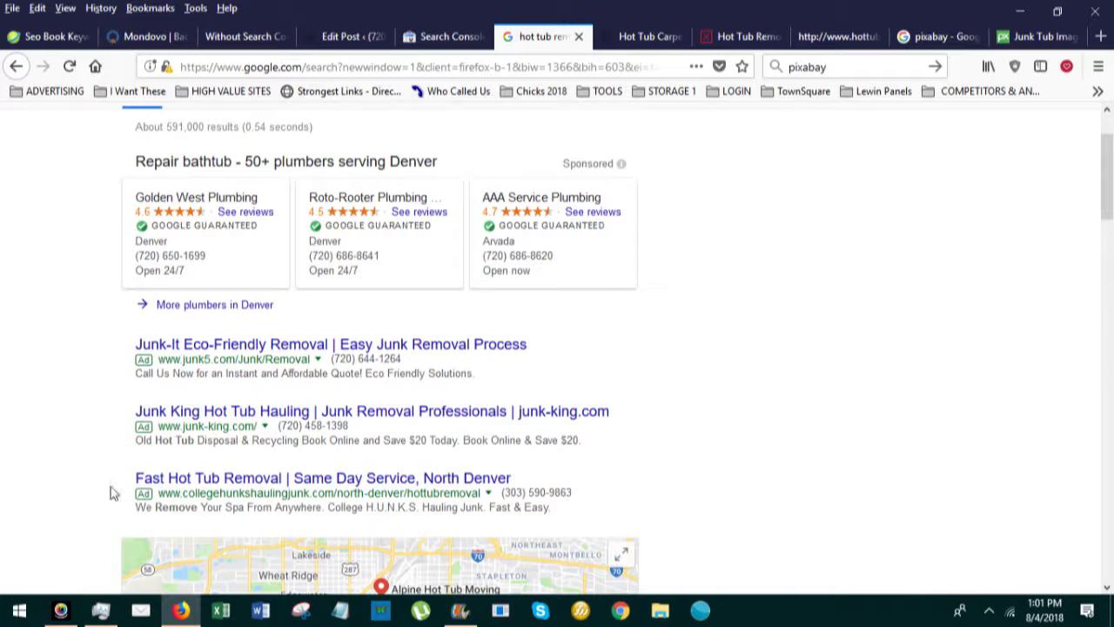
scroll(82, 439, "up", 3)
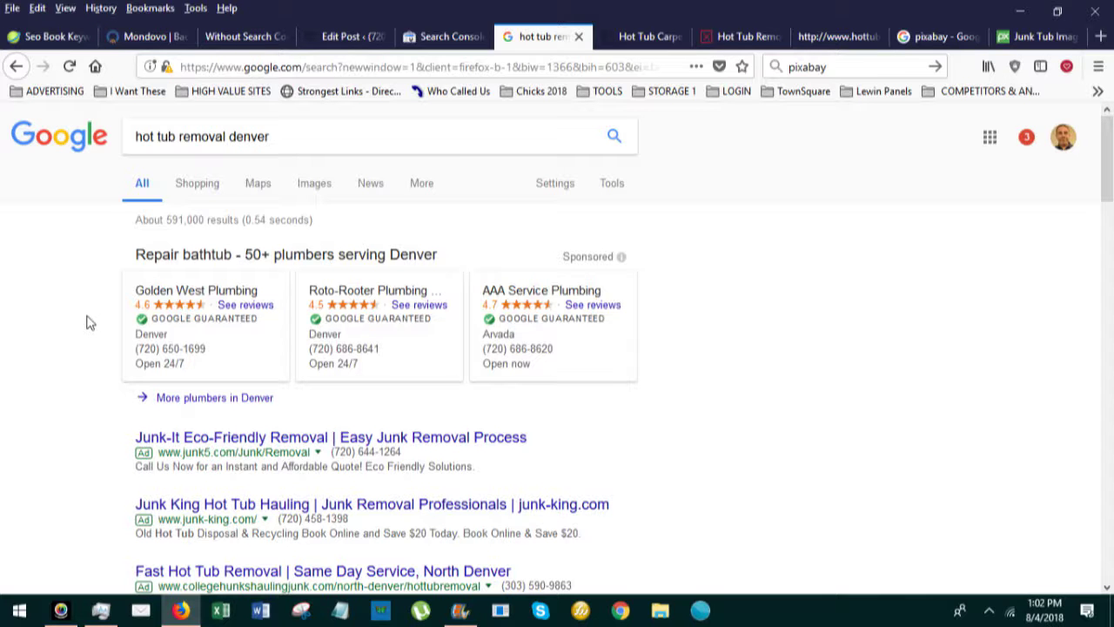
Return to the hot tub removal post's editor, showing the Denver Metro service-area paragraph.
left_click(341, 36)
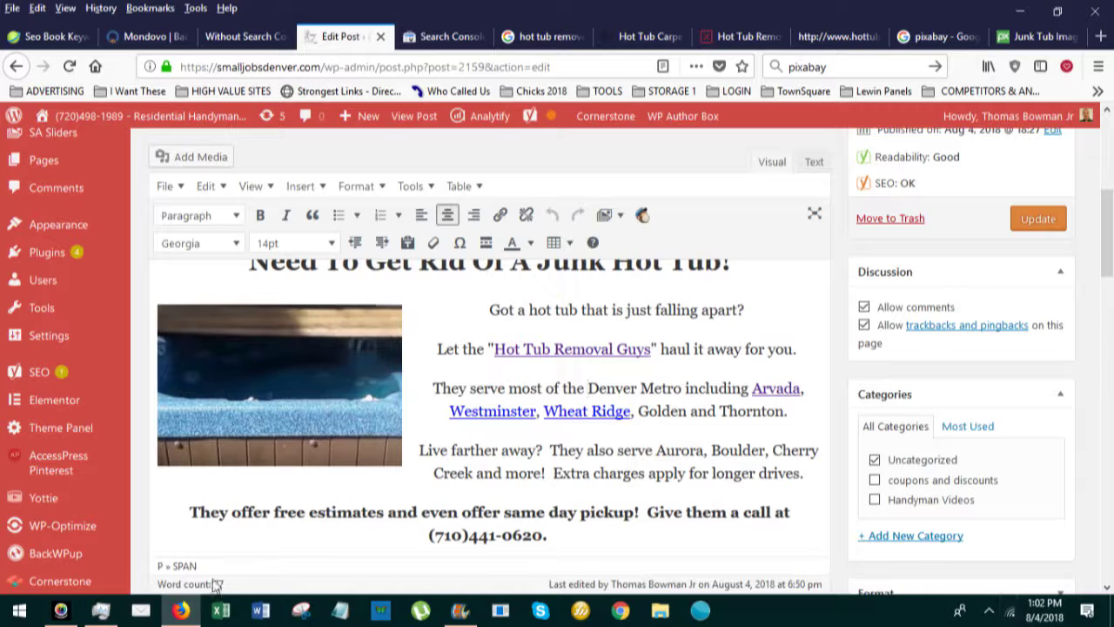
left_click(61, 612)
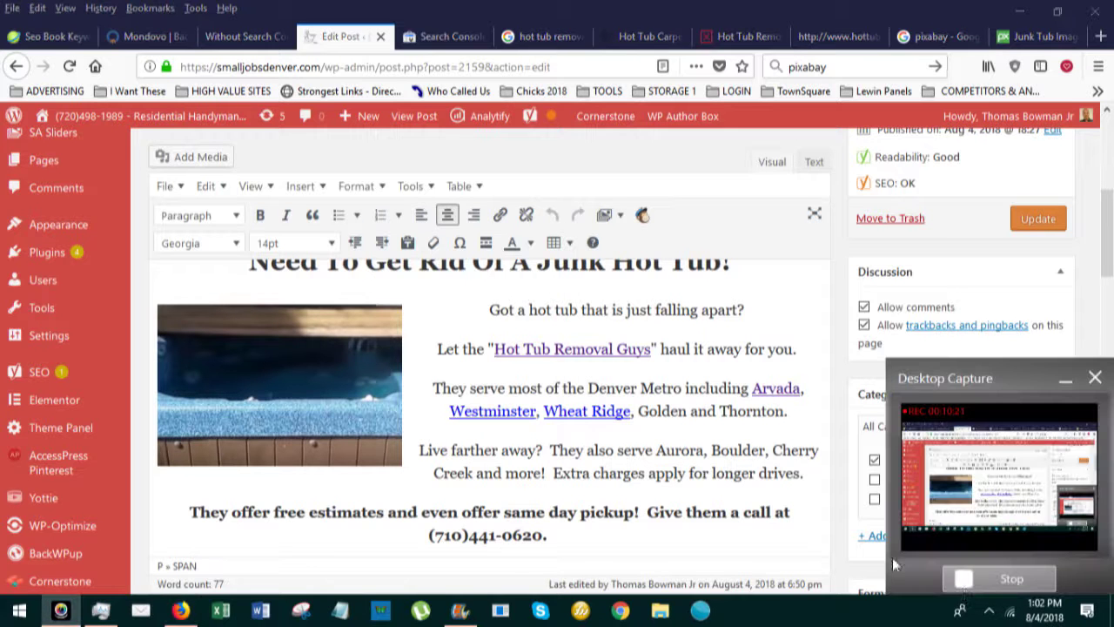